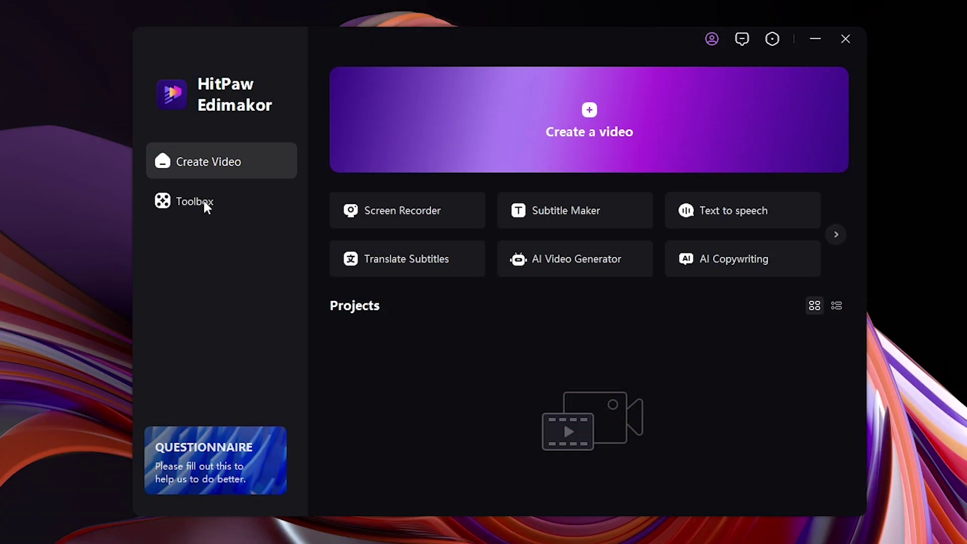
click(204, 201)
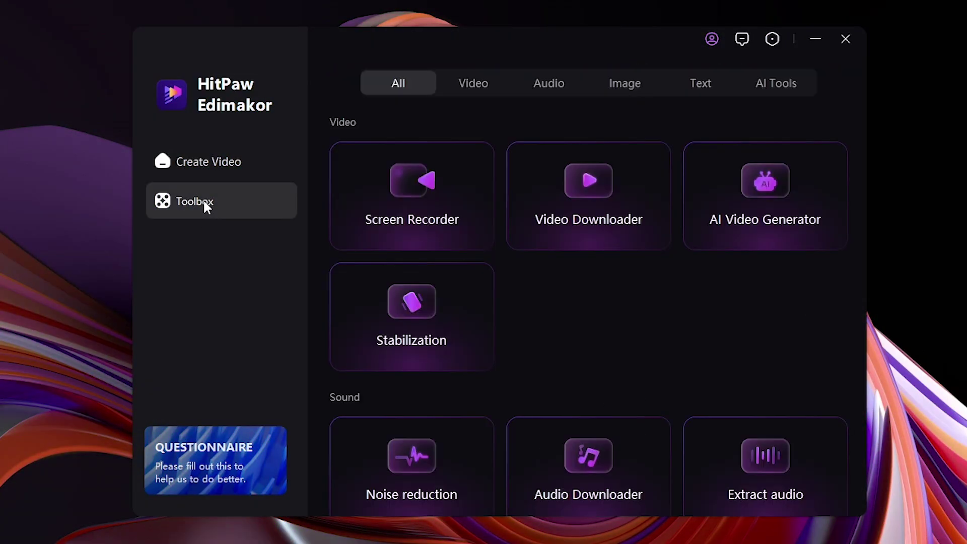
scroll(703, 288, down, 3)
scroll(703, 288, down, 3)
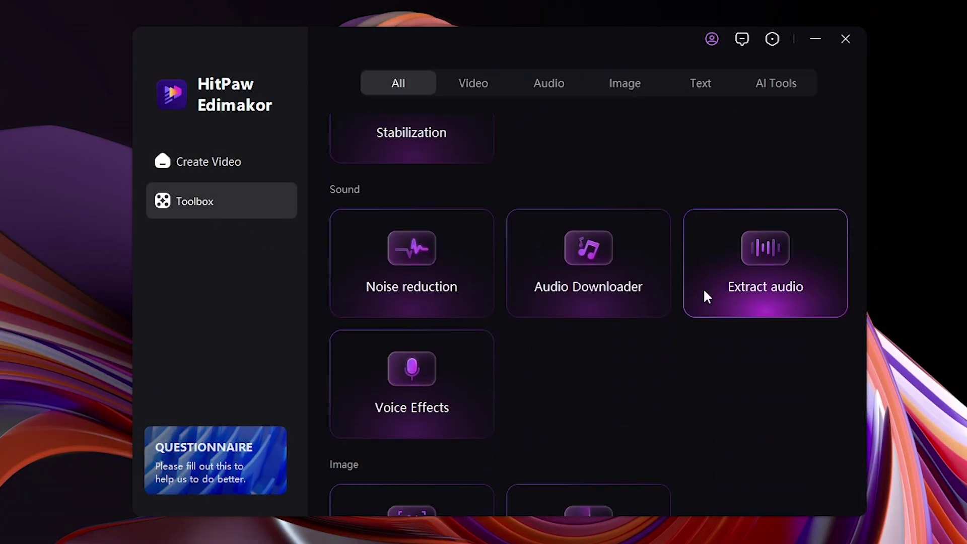
scroll(703, 288, down, 3)
scroll(703, 288, down, 3)
scroll(703, 288, down, 3)
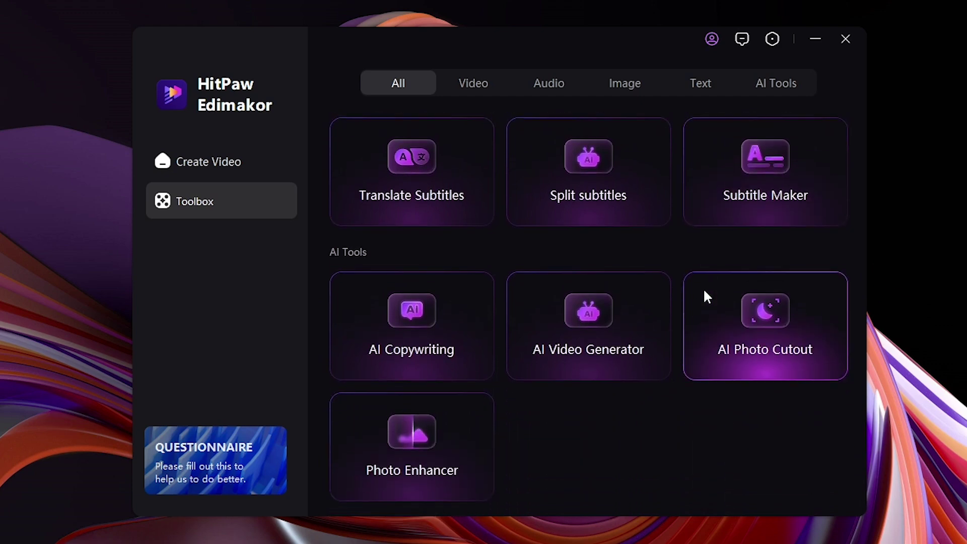
scroll(703, 288, up, 3)
scroll(673, 260, up, 3)
scroll(673, 260, up, 3)
scroll(672, 260, up, 3)
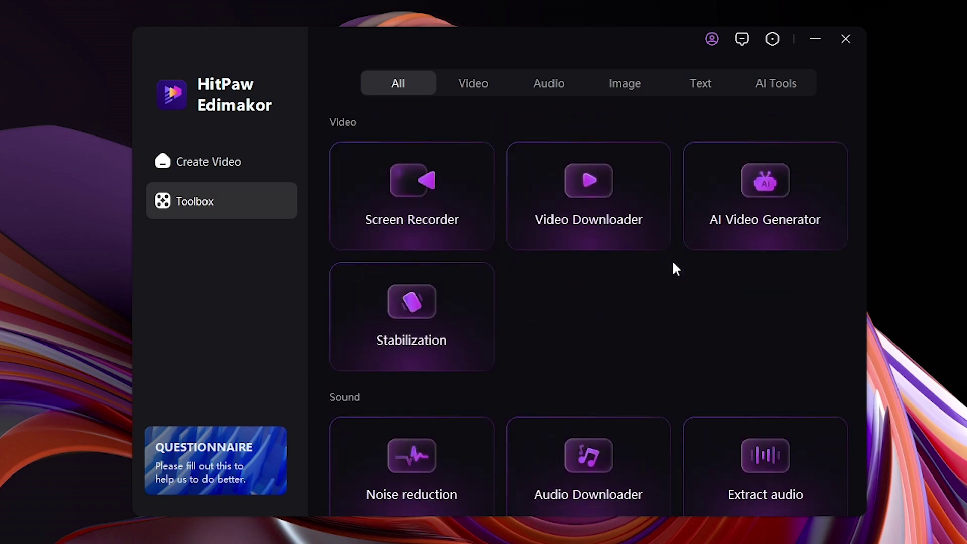
click(181, 162)
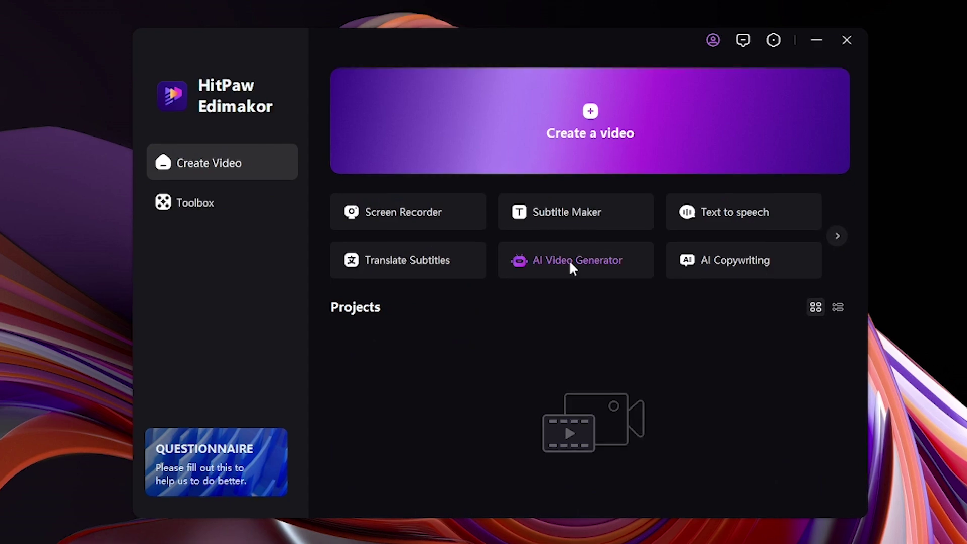
Open AI Copywriting from the AI Video Generator and choose the Life Stories category
click(569, 260)
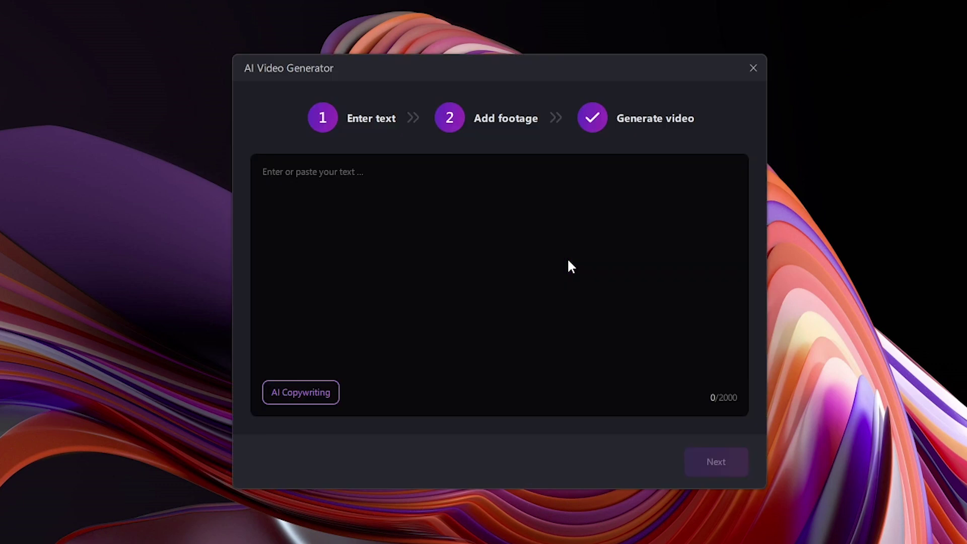
click(359, 172)
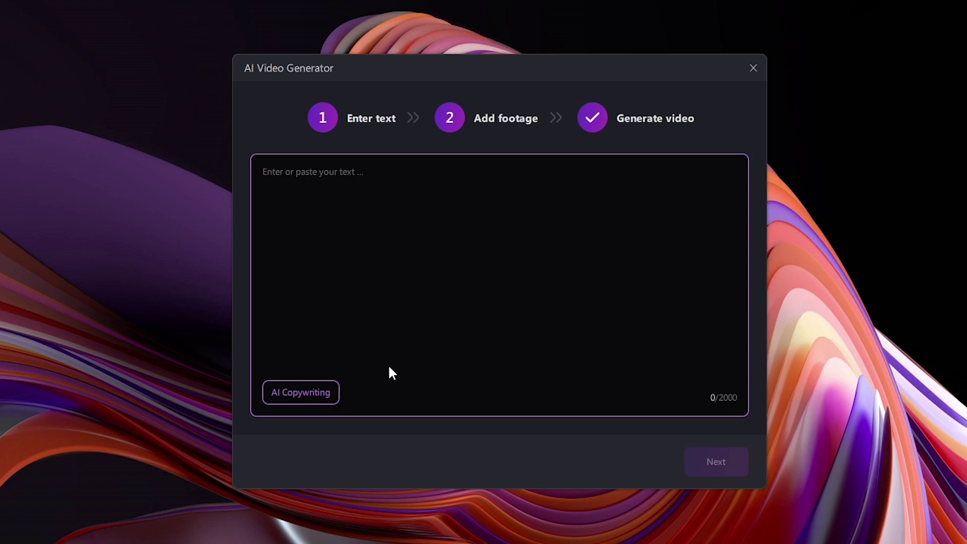
click(299, 392)
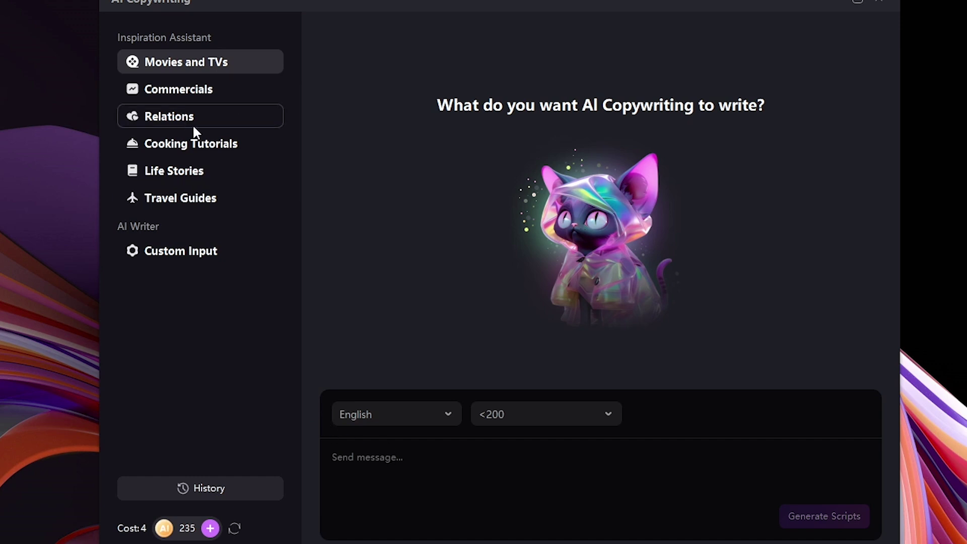
click(196, 172)
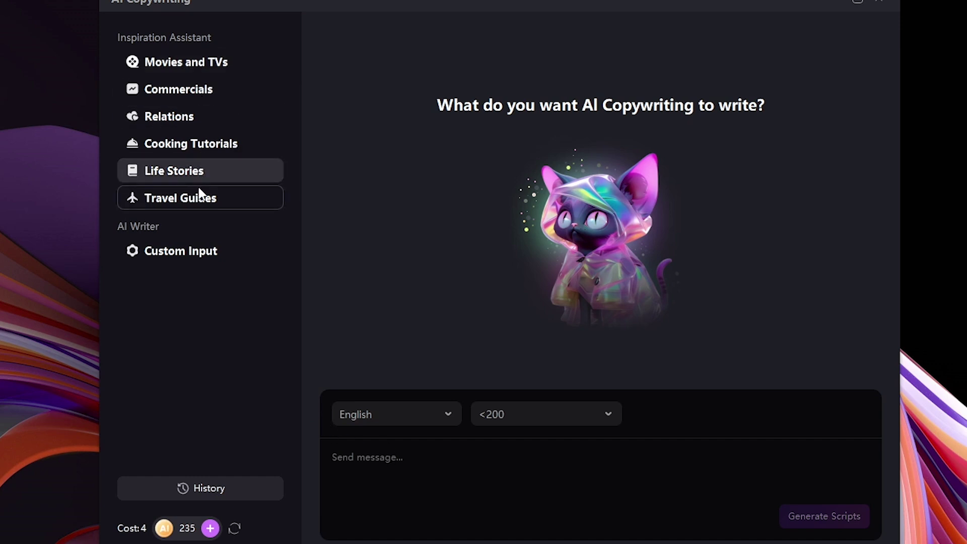
Generate an English, under-200-word script from the cow digestion question, then close the writer
click(391, 462)
text(What are some of the unique features of a cow's digestive sestem?)
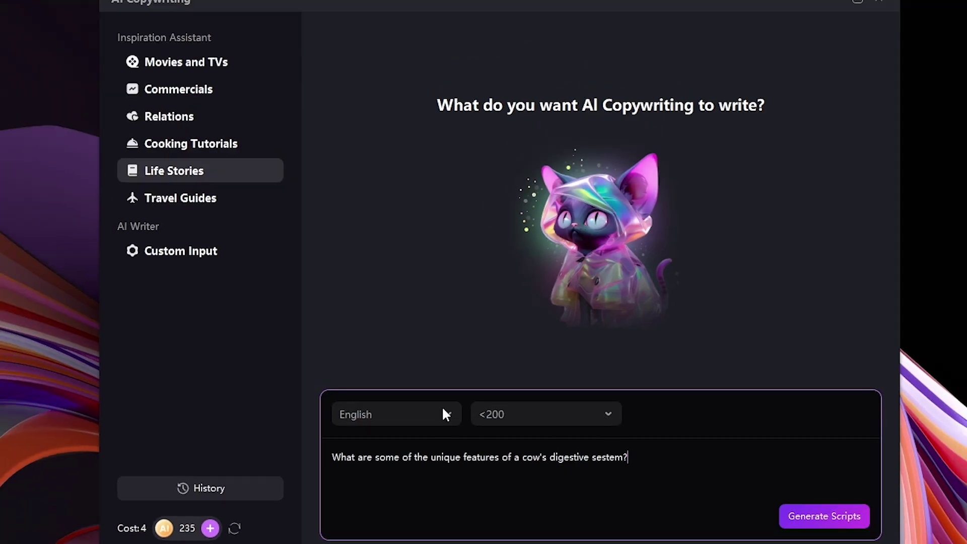
click(442, 406)
scroll(405, 325, down, 3)
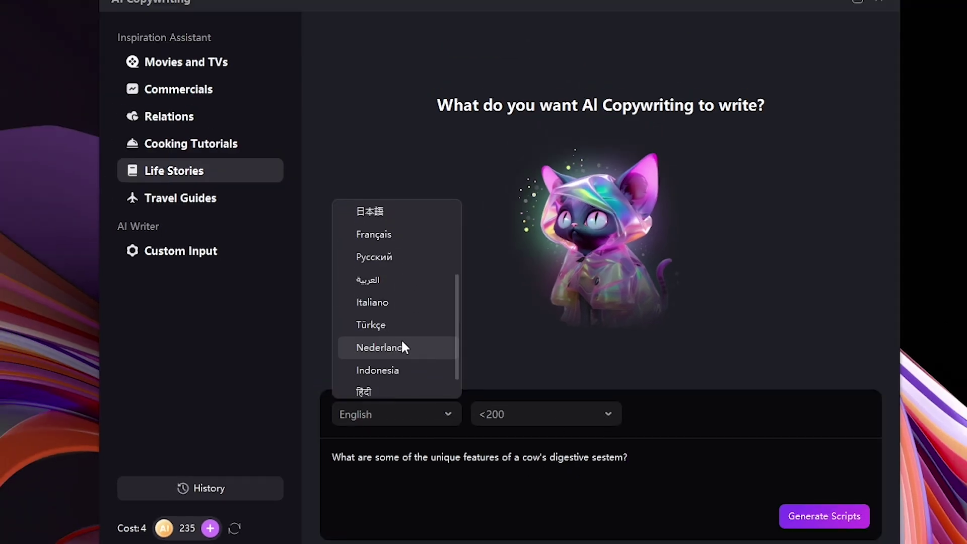
scroll(401, 338, up, 3)
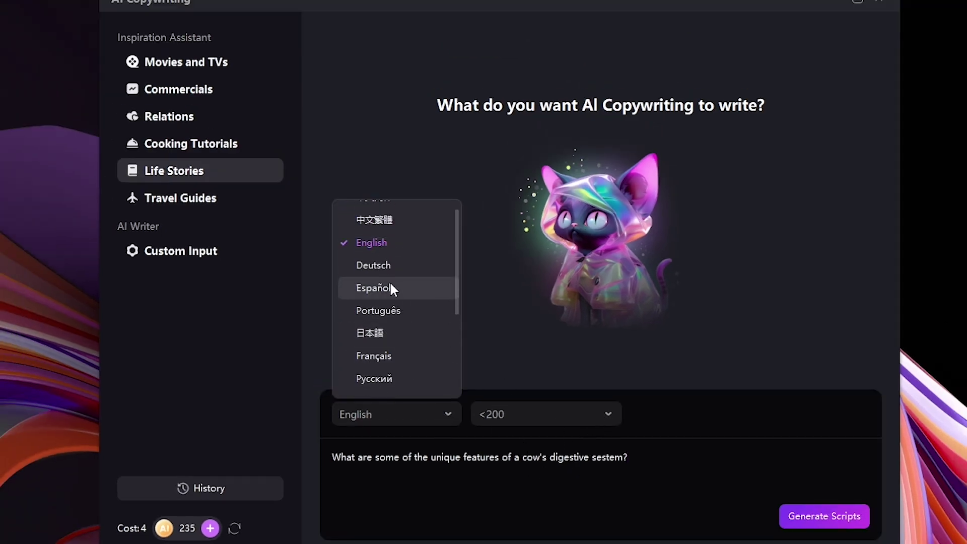
click(596, 413)
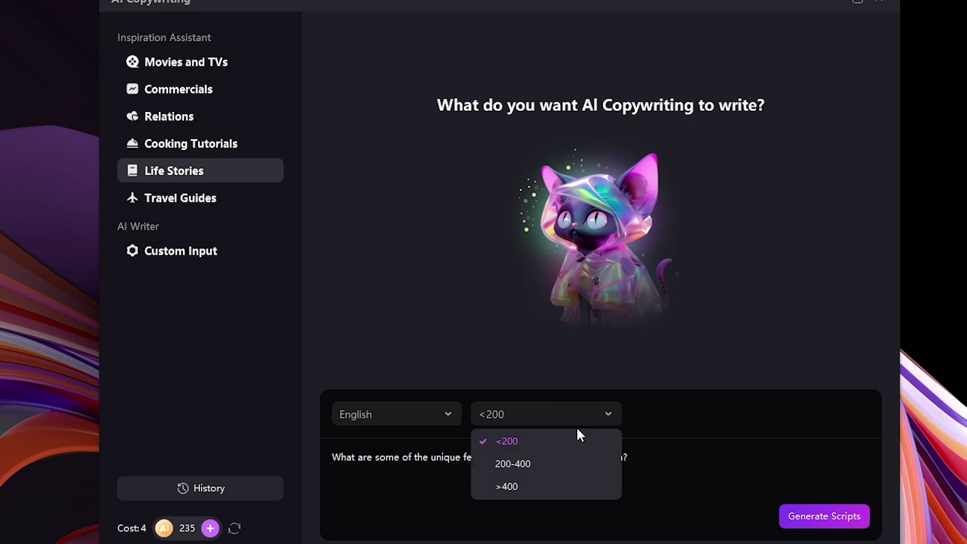
click(611, 412)
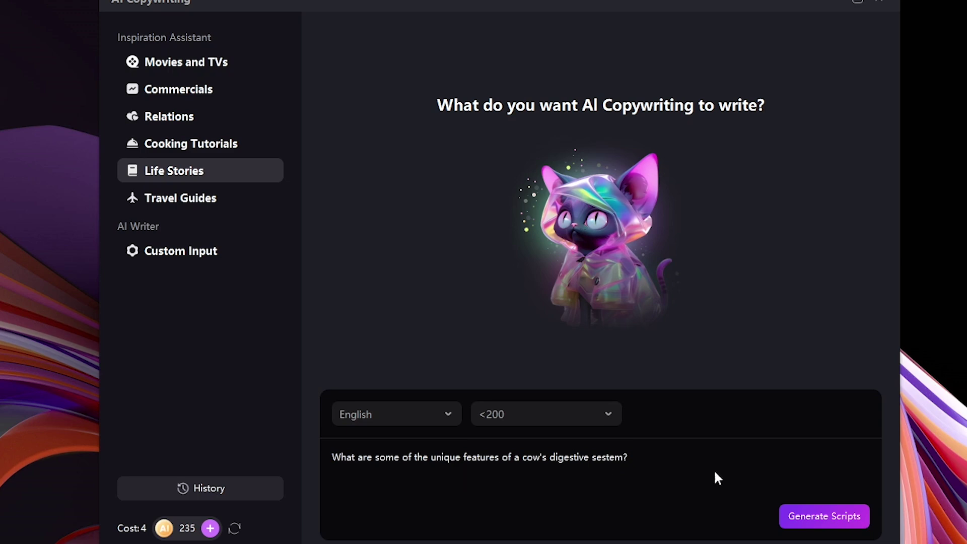
click(817, 511)
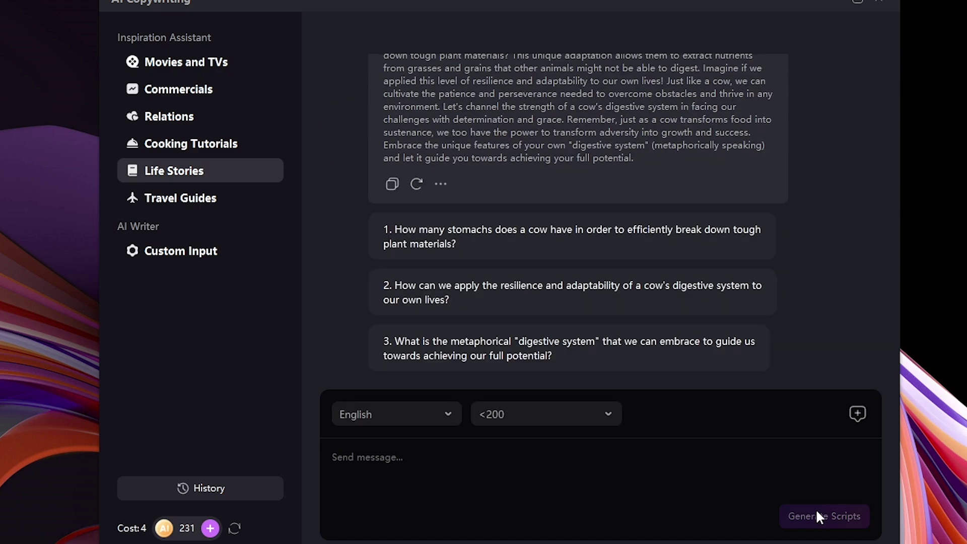
scroll(626, 292, up, 3)
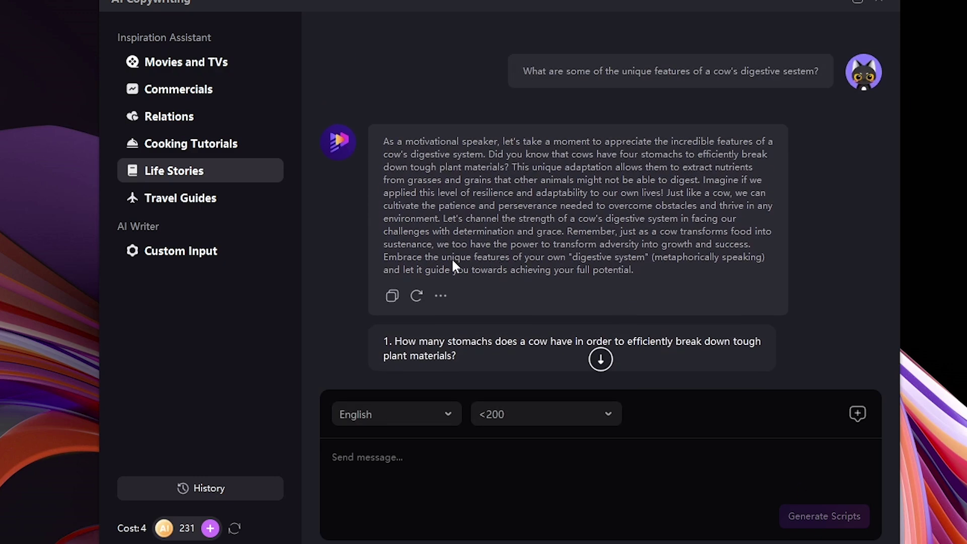
click(395, 297)
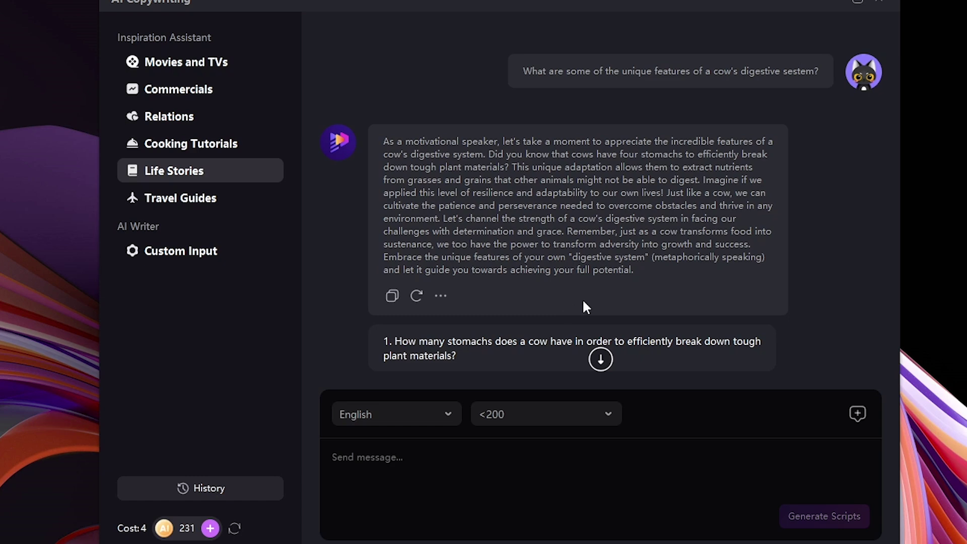
click(878, 2)
Paste the cow digestion script, turn it into scene cards, and review the first two scenes
click(327, 180)
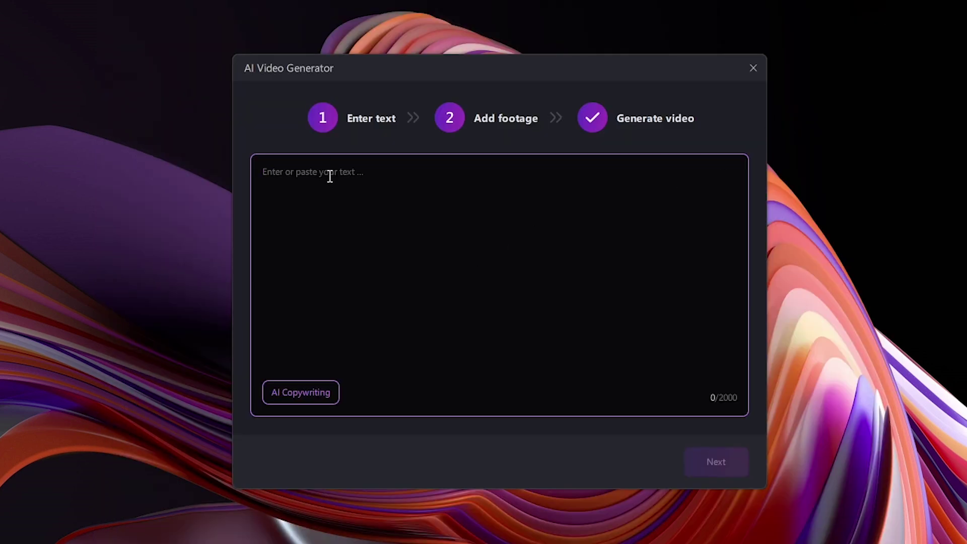
text(As a motivational speaker, let's take a moment to appreciate the incredible features of a cow's digestive system. Did you know that cows have four stomachs to efficiently break down tough plant materials? This unique adaptation allows them to extract nutrients from grasses and grains that other animals might not be able to digest. Imagine if we applied this level of resilience and adaptability to our own lives! Just like a cow, we can cultivate the patience and perseverance needed to overcome obstacles and thrive in any environment. Let's channel the strength of a cow's digestive system in facing our challenges with determination and grace. Remember, just as a cow transforms food into sustenance, we too have the power to transform adversity into growth and success. Embrace the unique features of your own "digestive system" (metaphorically speaking) and let it guide you towards achieving your full potential.)
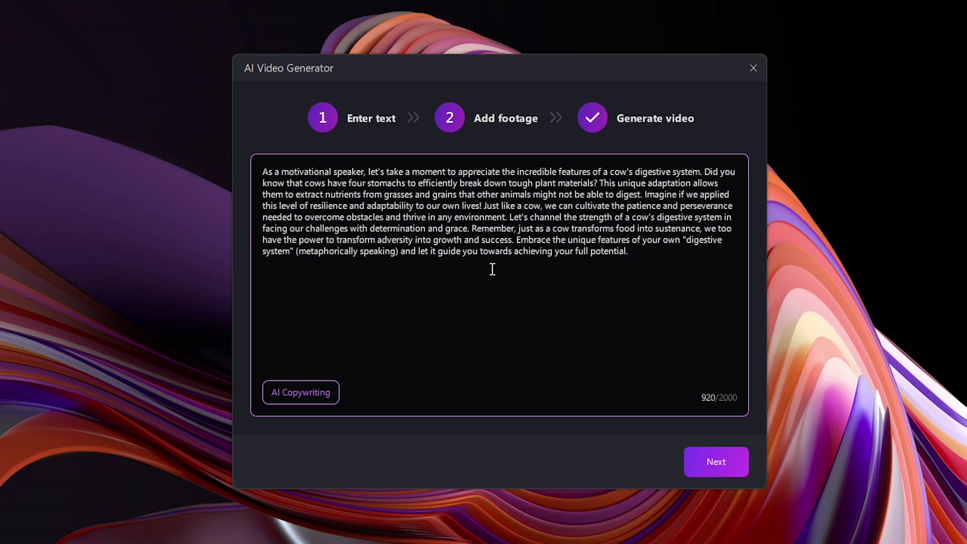
click(716, 462)
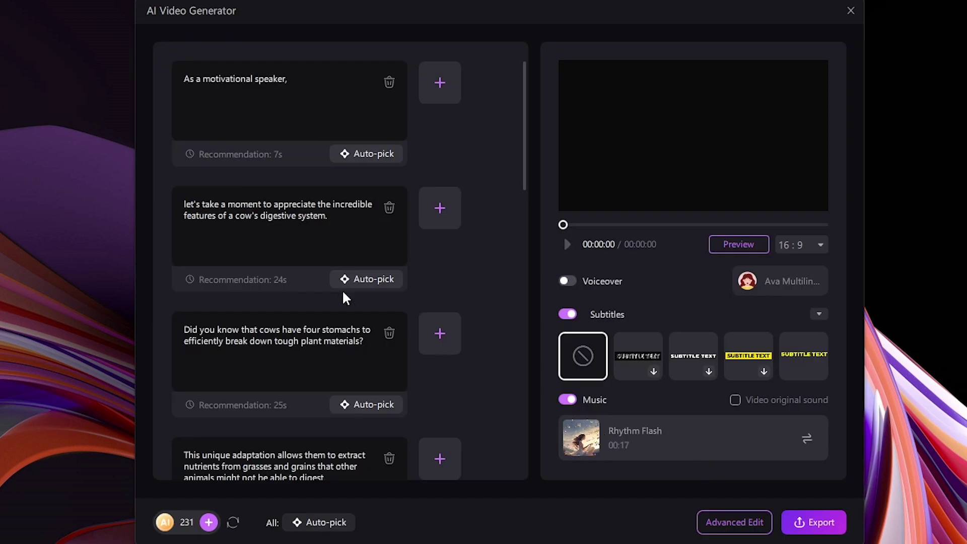
scroll(329, 257, down, 8)
scroll(320, 255, down, 4)
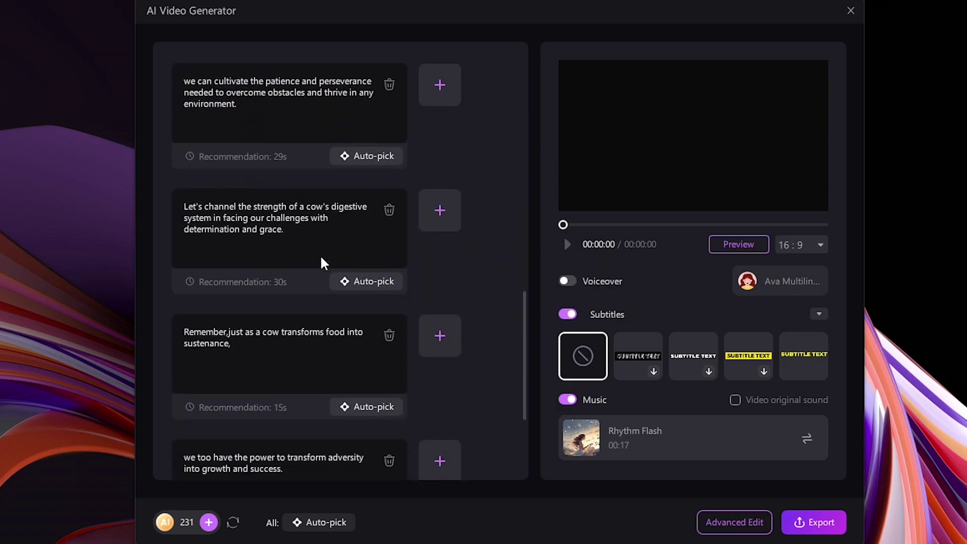
scroll(320, 257, down, 3)
scroll(320, 256, up, 3)
scroll(320, 256, up, 8)
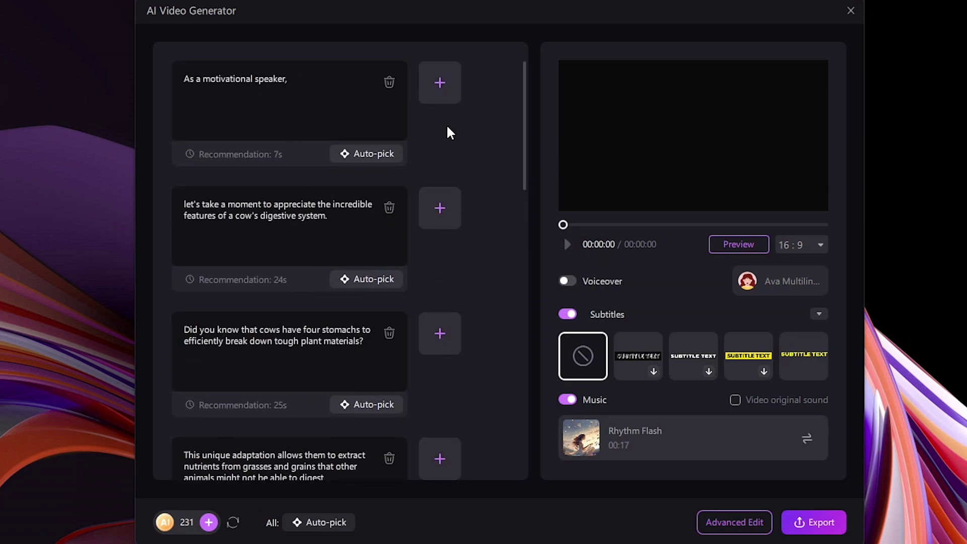
click(439, 83)
click(837, 7)
click(287, 242)
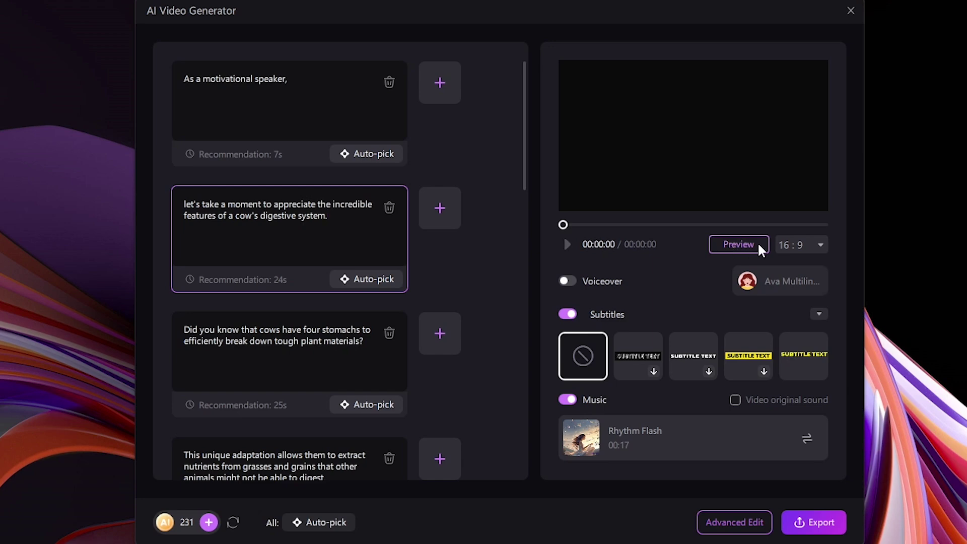
Set the aspect ratio to 1:1, expand the subtitle styles, and turn voiceover on
click(818, 247)
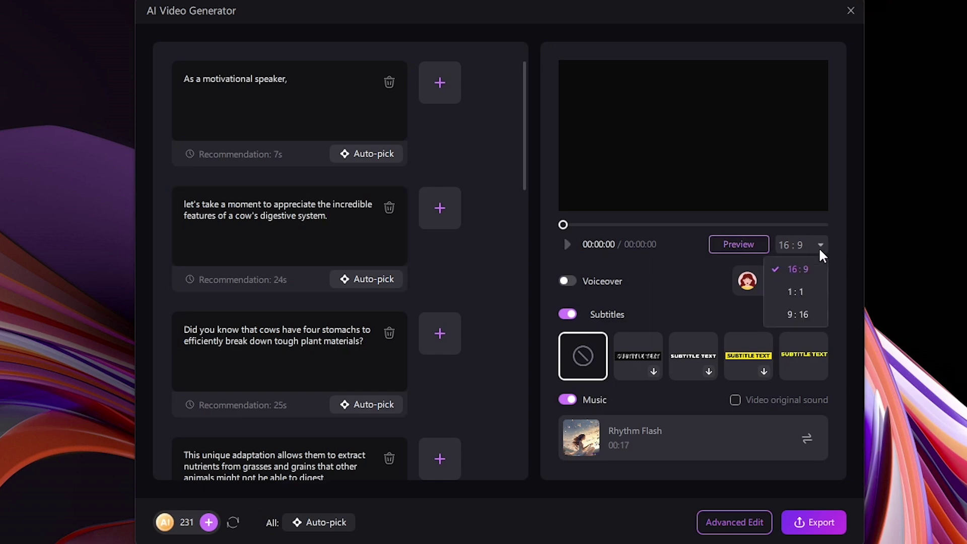
click(817, 246)
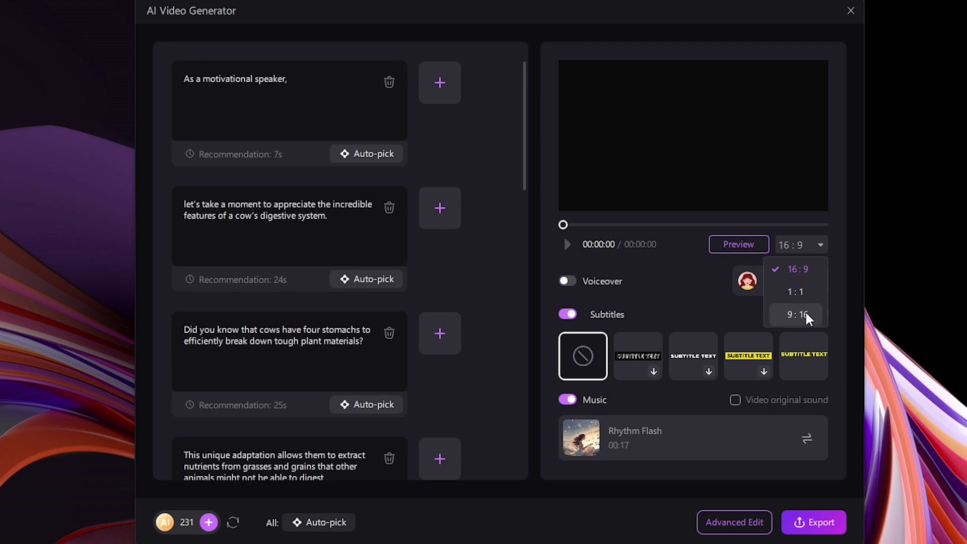
click(794, 291)
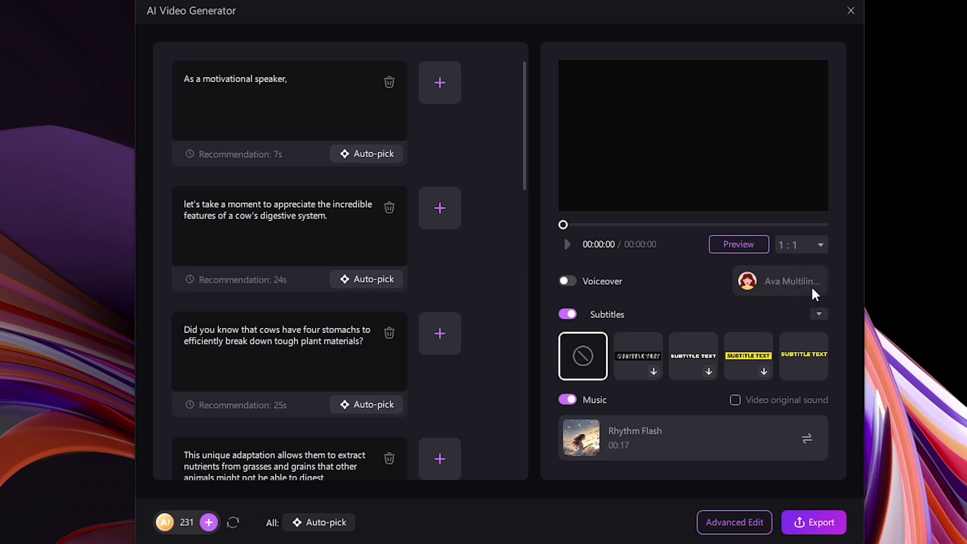
click(818, 313)
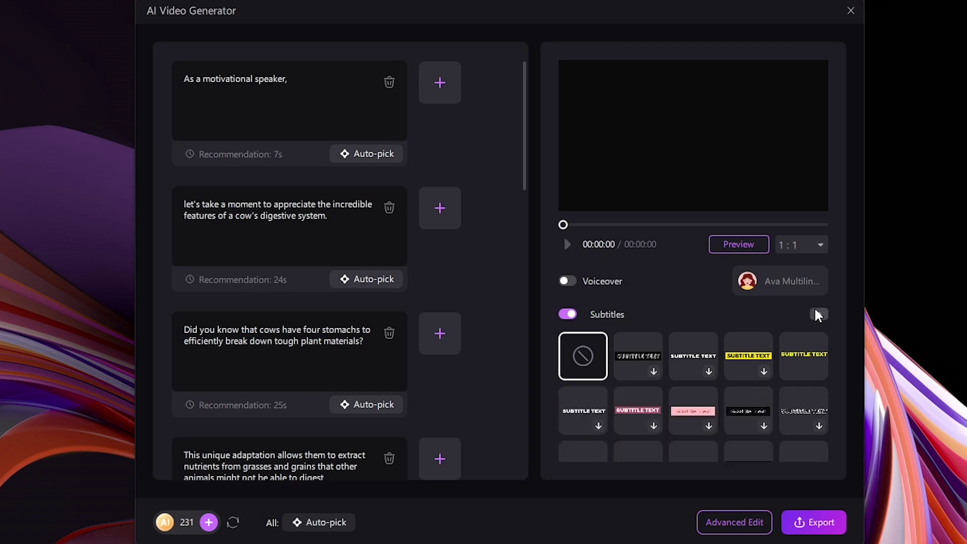
click(569, 276)
click(807, 283)
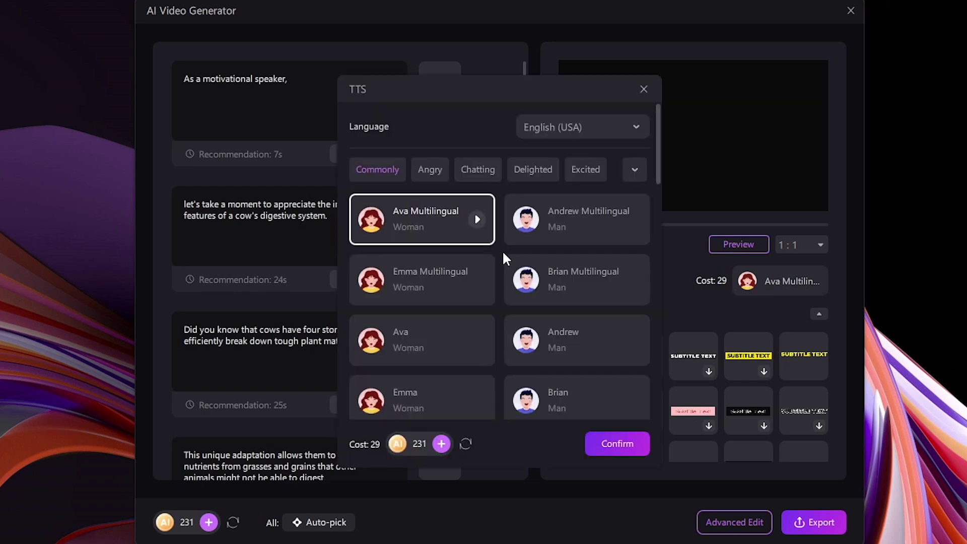
scroll(493, 254, down, 3)
scroll(494, 253, down, 2)
scroll(494, 254, down, 3)
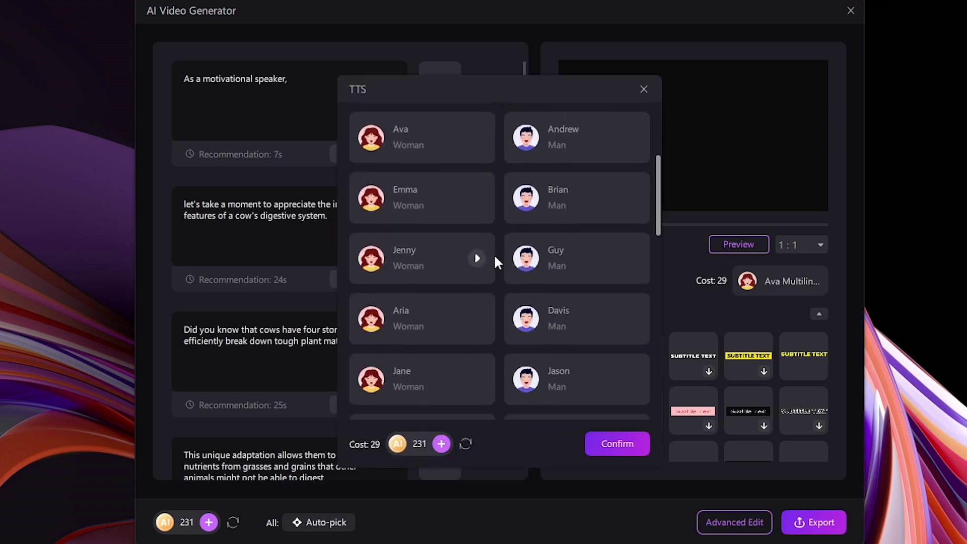
scroll(493, 254, down, 3)
scroll(493, 254, down, 2)
scroll(493, 254, down, 3)
scroll(493, 254, down, 3)
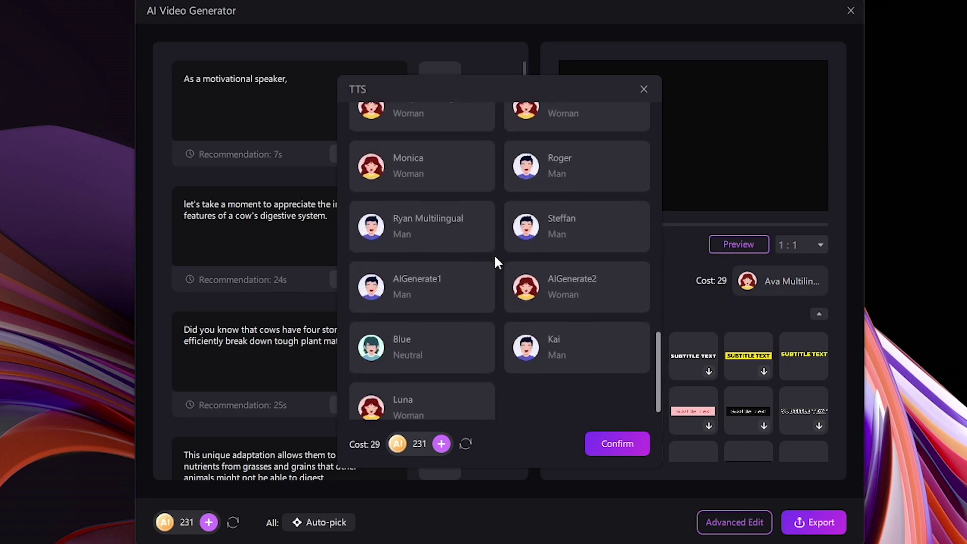
scroll(494, 254, up, 2)
scroll(493, 254, up, 3)
scroll(493, 254, up, 3)
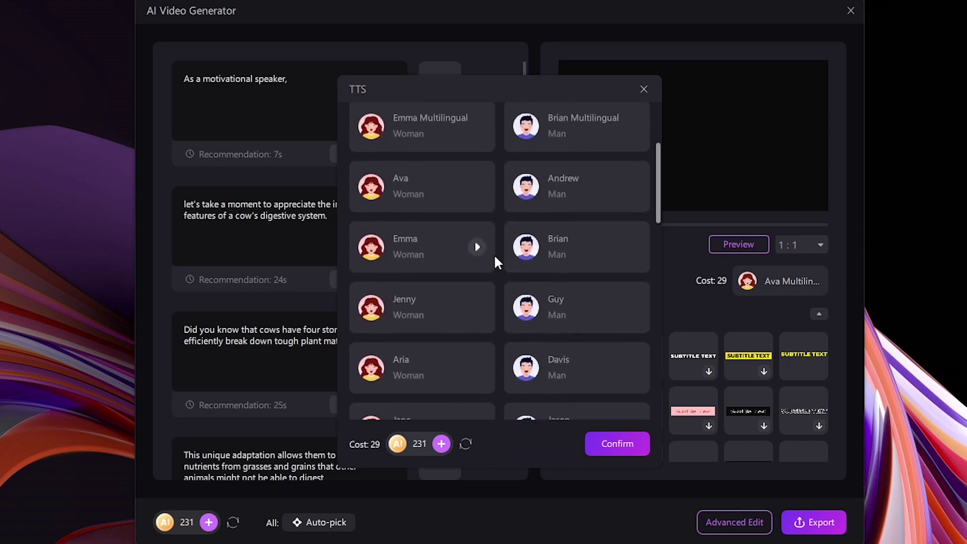
scroll(493, 255, up, 3)
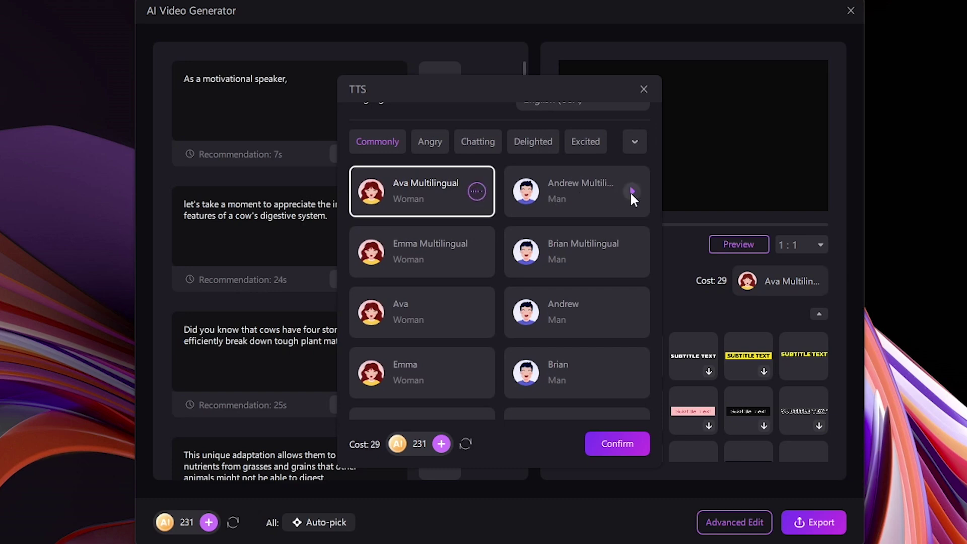
click(633, 195)
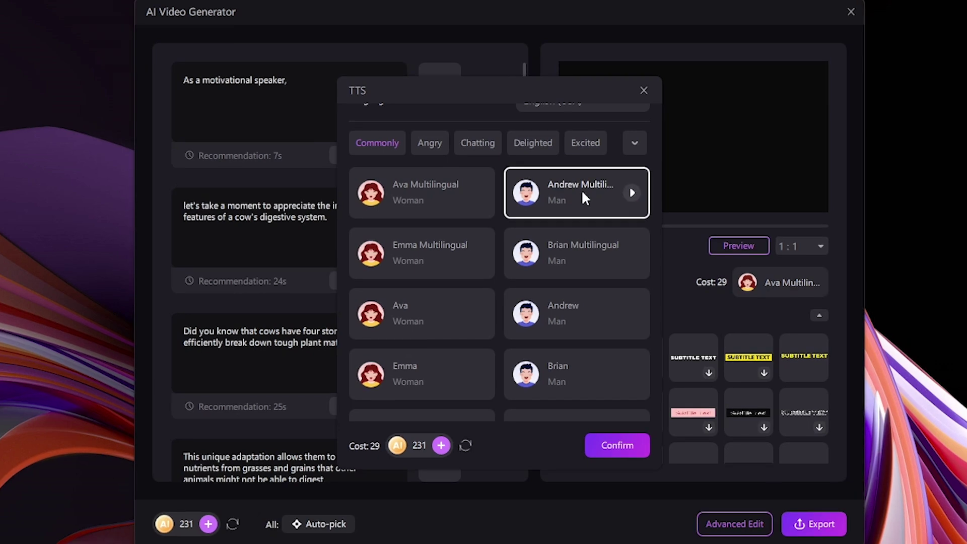
click(419, 190)
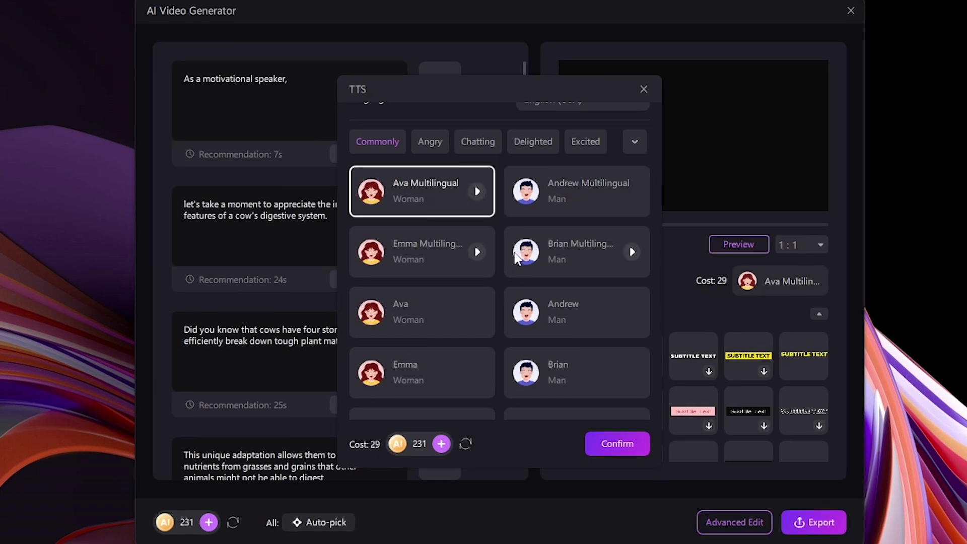
scroll(517, 259, down, 3)
scroll(517, 259, up, 5)
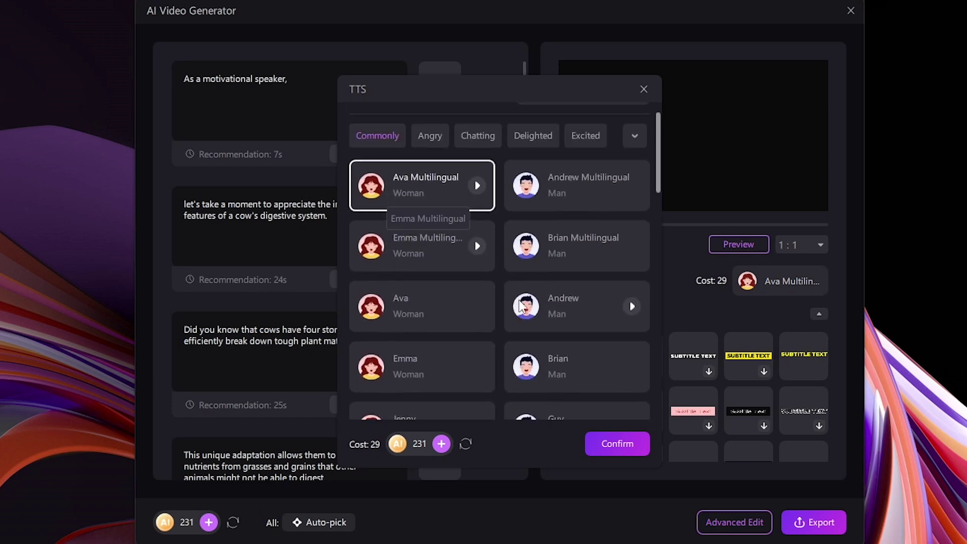
click(613, 443)
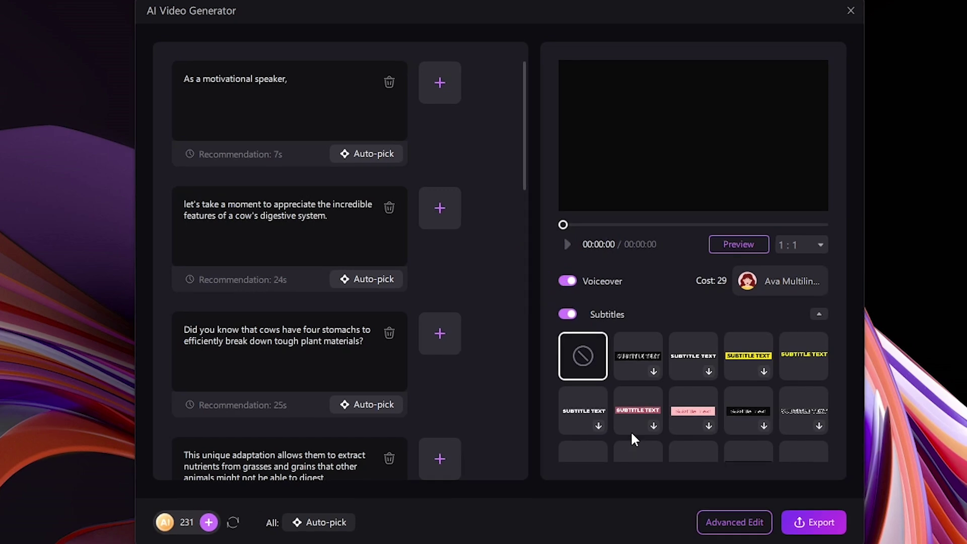
scroll(723, 382, down, 2)
scroll(723, 383, down, 2)
scroll(723, 382, up, 4)
scroll(723, 383, down, 3)
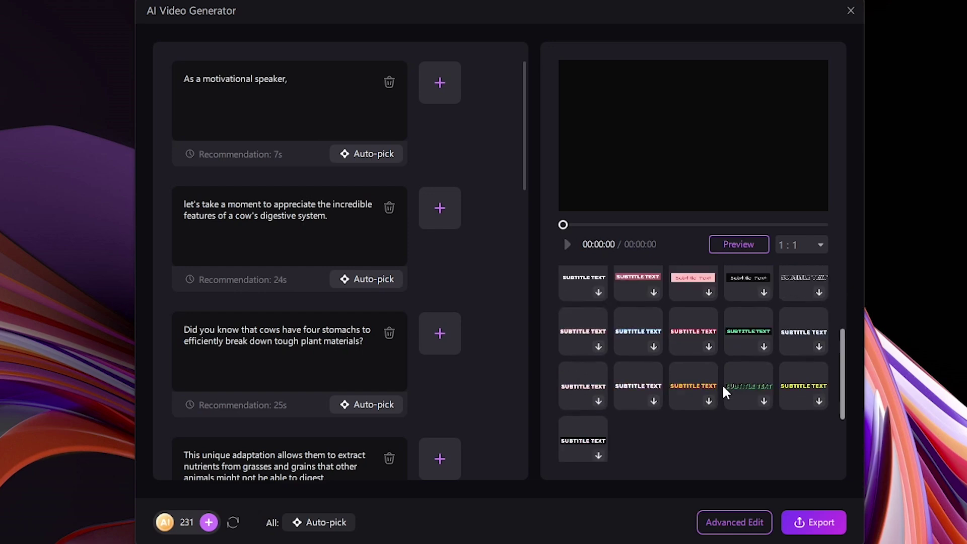
scroll(723, 384, up, 2)
scroll(722, 385, up, 3)
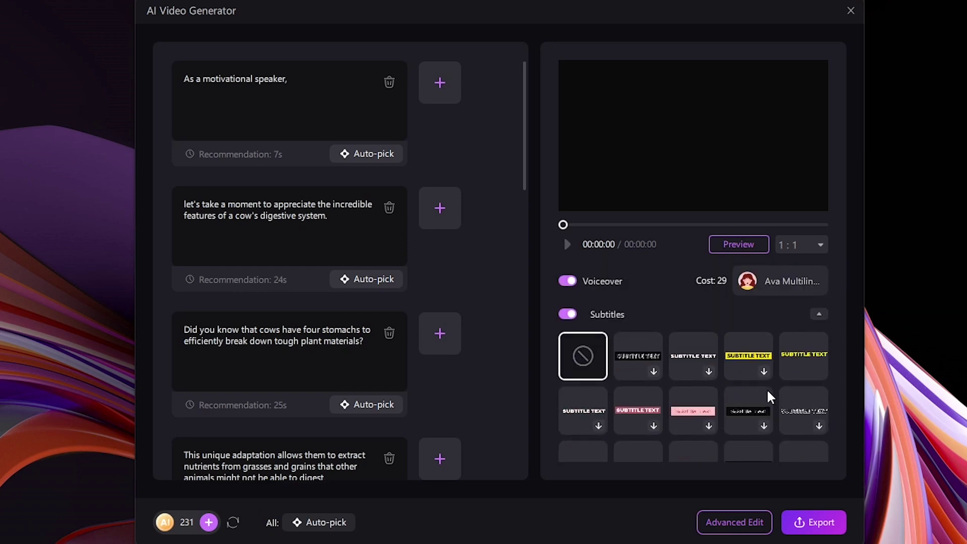
Apply the yellow-background subtitle style and open the background music track list
click(748, 359)
scroll(715, 395, down, 5)
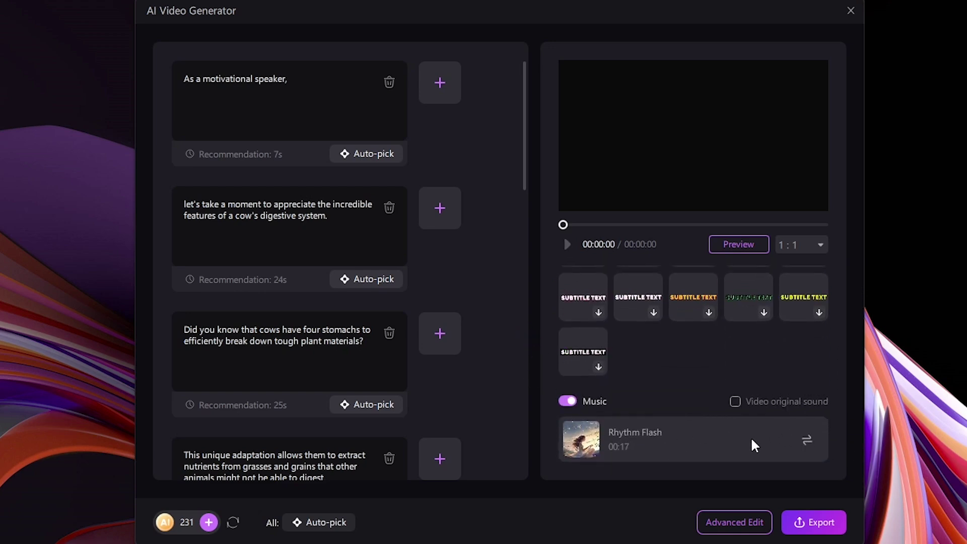
click(805, 442)
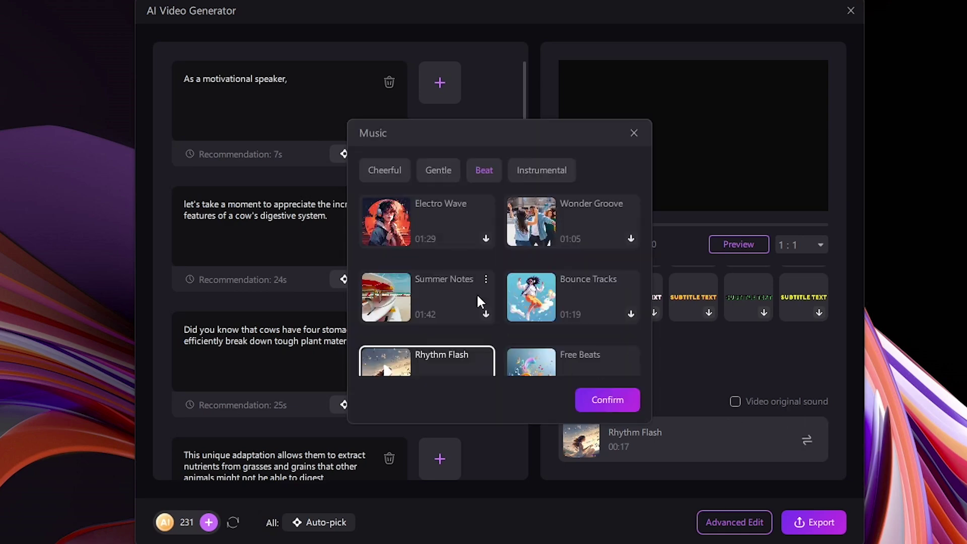
scroll(476, 293, down, 3)
scroll(473, 280, down, 3)
scroll(508, 287, up, 3)
scroll(556, 288, up, 4)
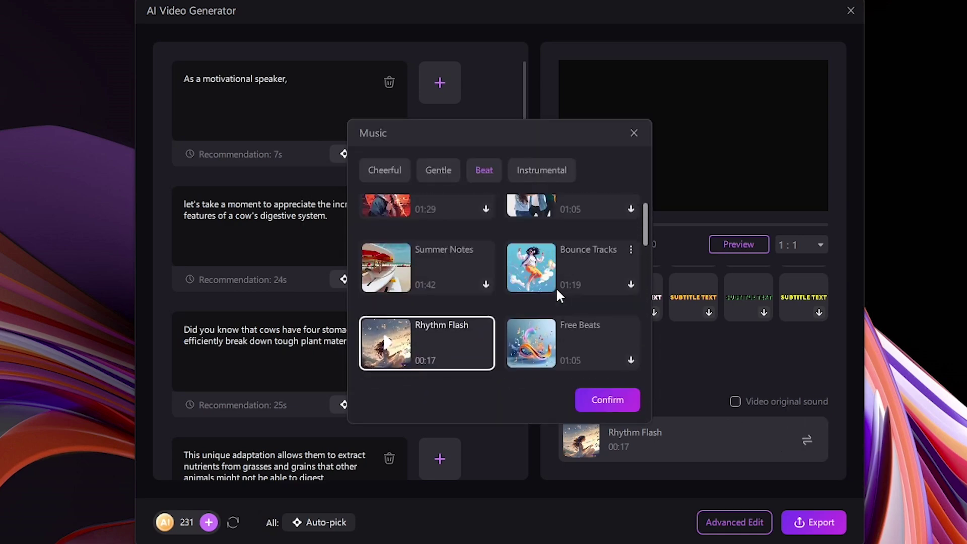
Keep Rhythm Flash as the background music and open the project in Advanced Edit
click(608, 400)
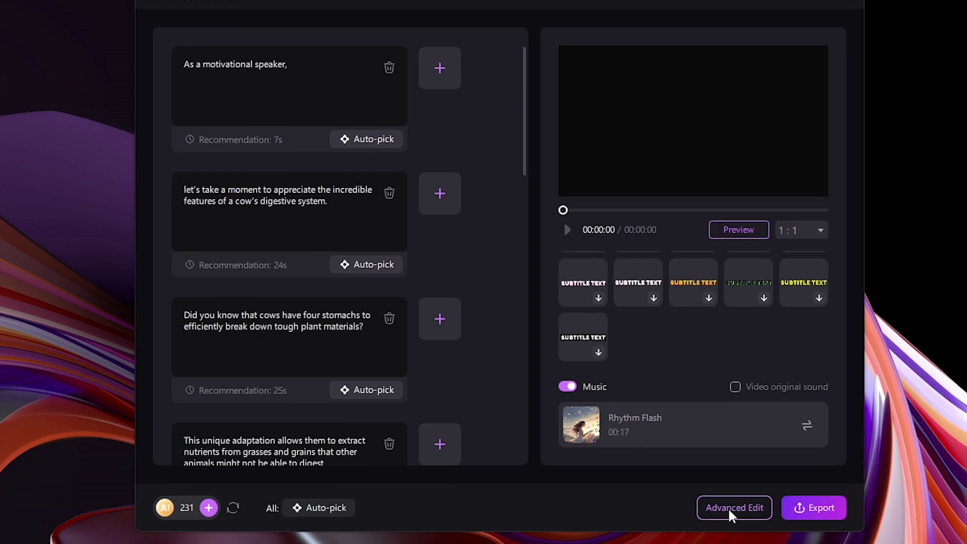
click(728, 507)
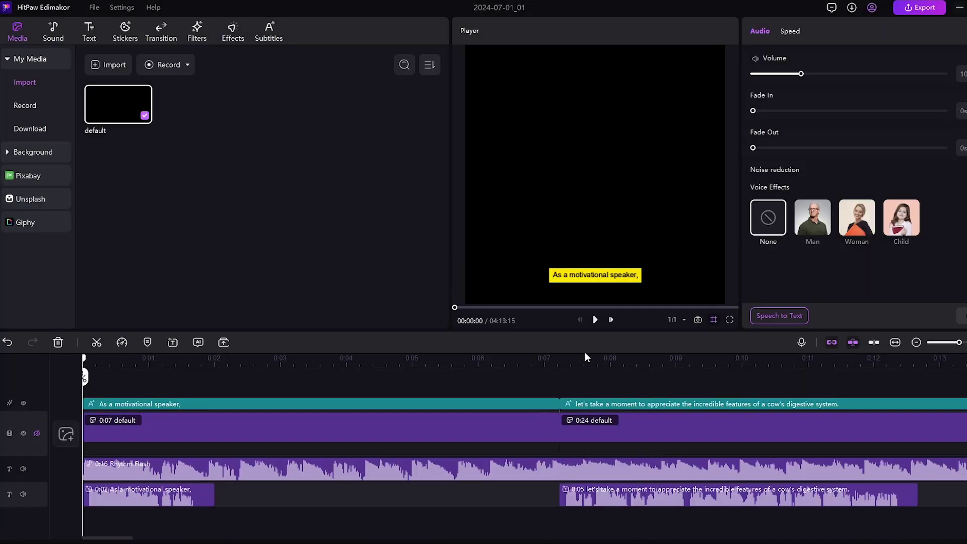
Play the project from the start and zoom the timeline out to show every track
click(594, 320)
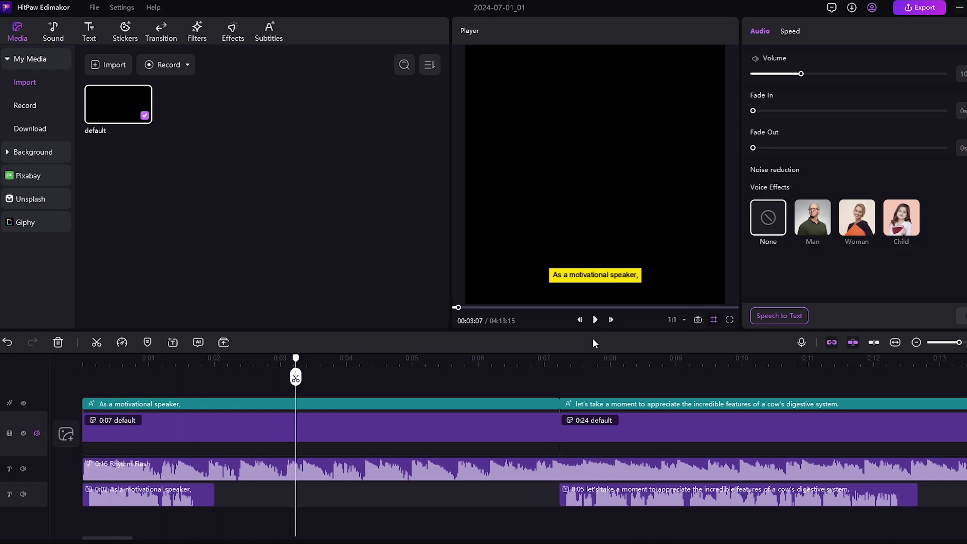
drag(943, 342, 932, 342)
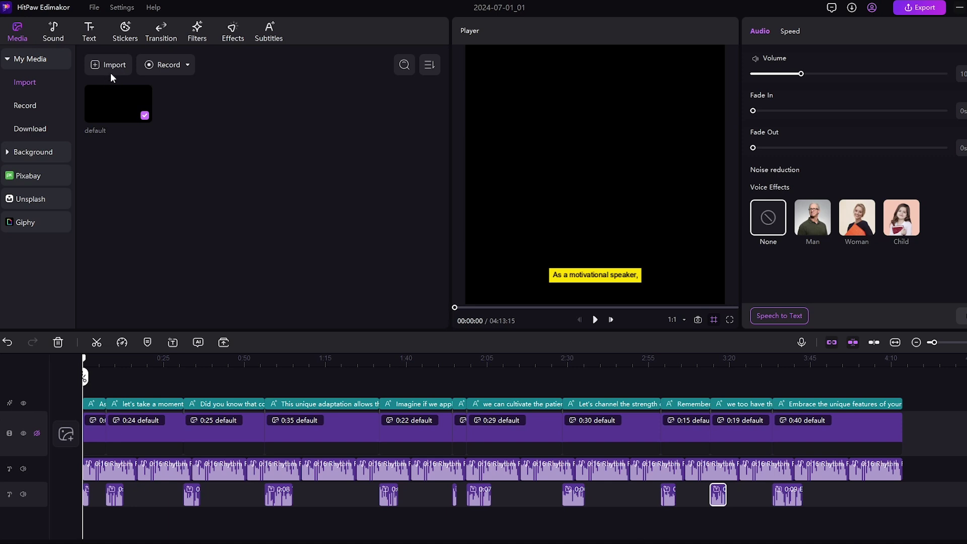
Browse the Solid Colors, Animated, Landscape and Artistry backgrounds before switching to Pixabay
click(28, 153)
scroll(241, 207, down, 3)
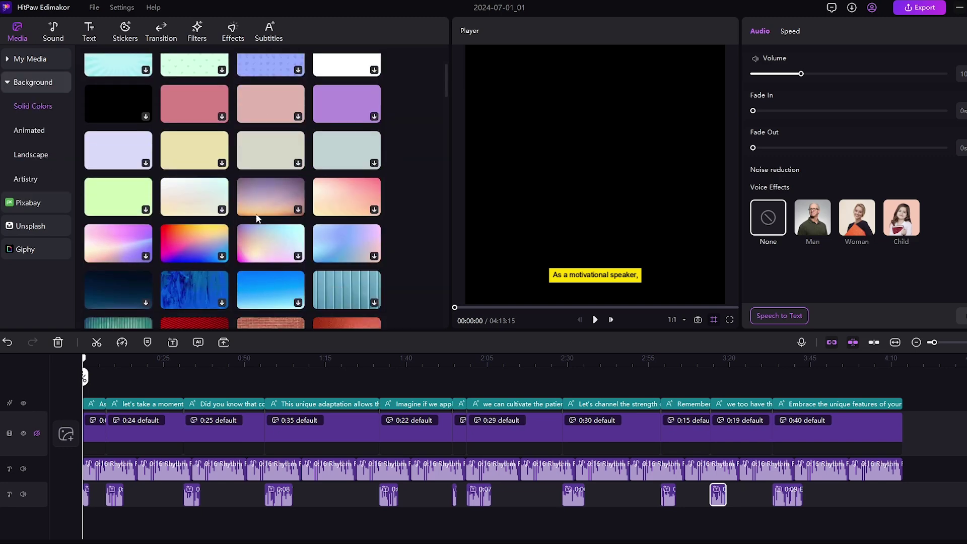
scroll(241, 208, up, 3)
click(30, 130)
scroll(166, 195, down, 3)
scroll(256, 120, down, 3)
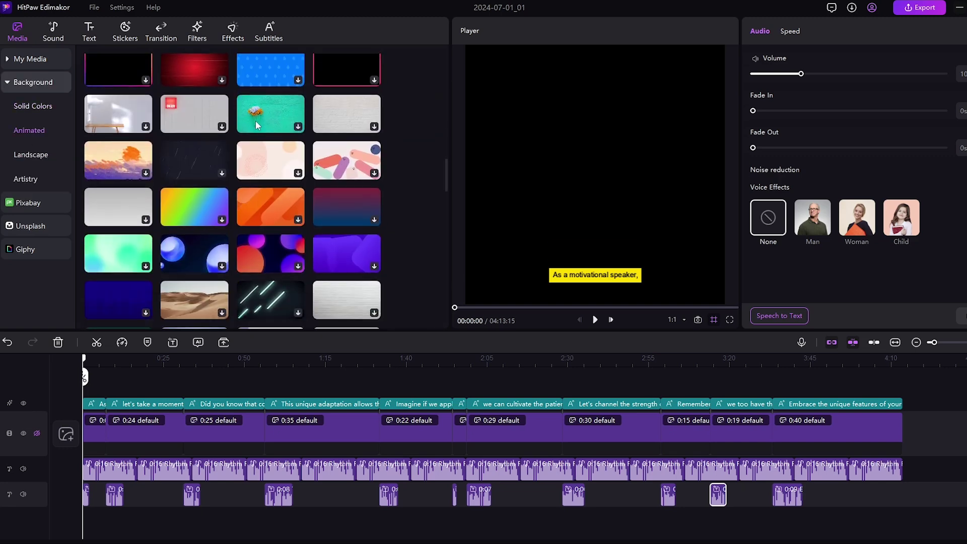
click(32, 154)
click(26, 179)
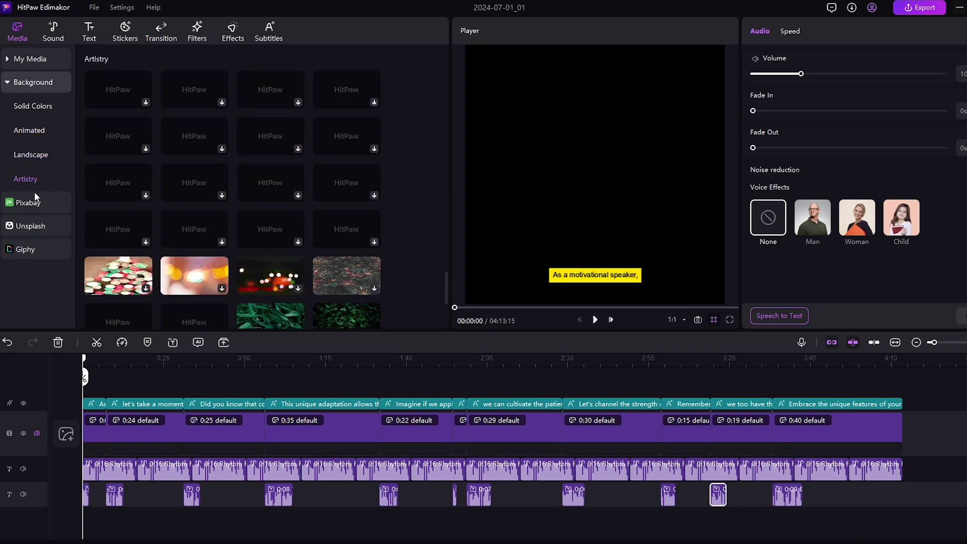
scroll(205, 245, down, 3)
scroll(205, 244, up, 3)
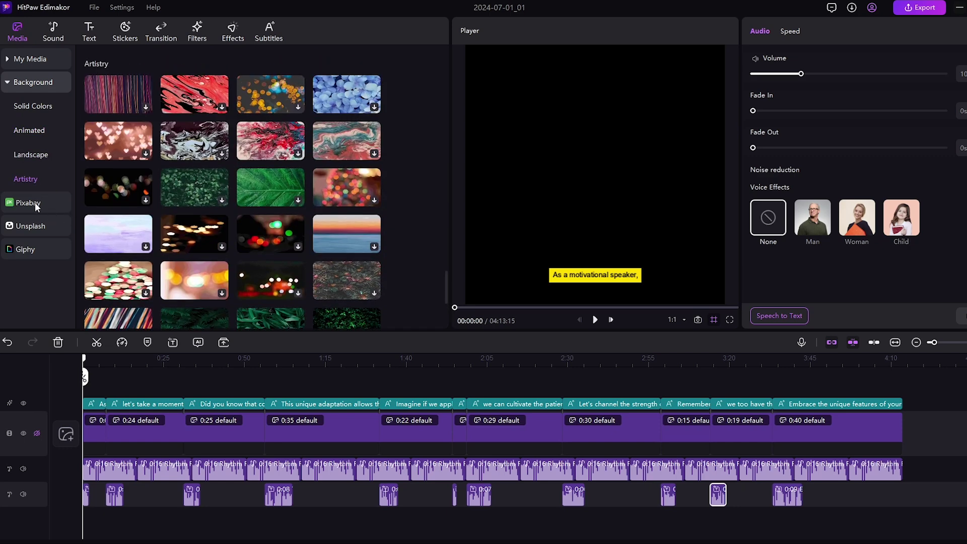
click(28, 202)
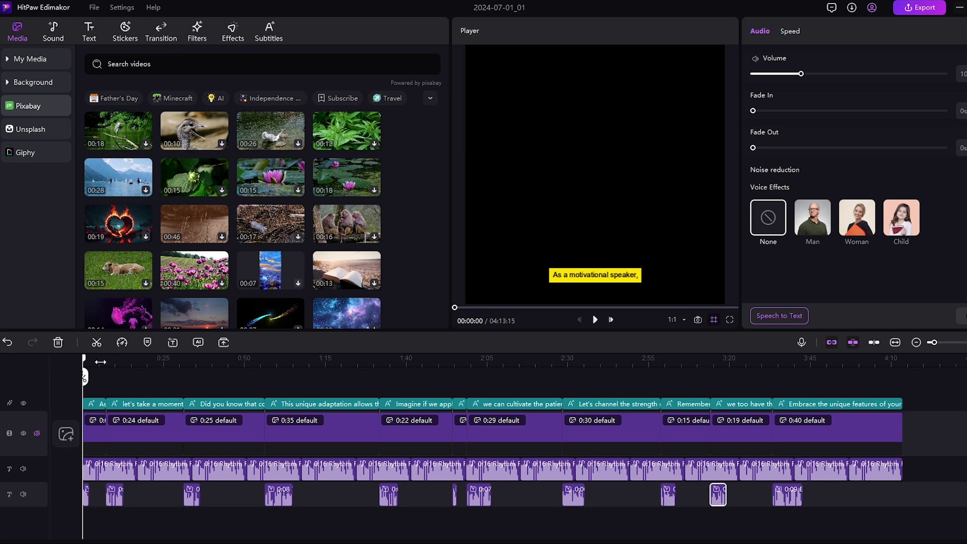
Search Pixabay stock videos for "cow's digestive system"
drag(86, 363, 116, 368)
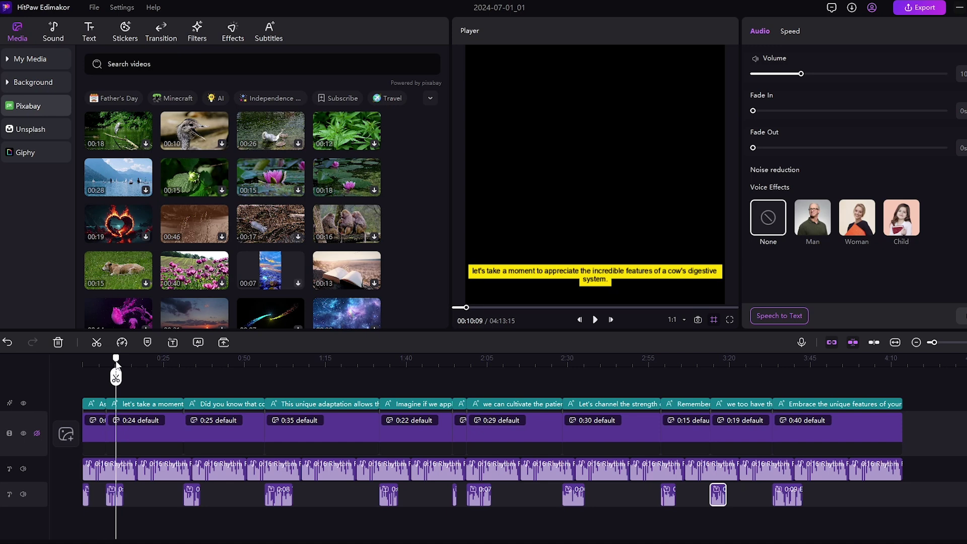
click(113, 367)
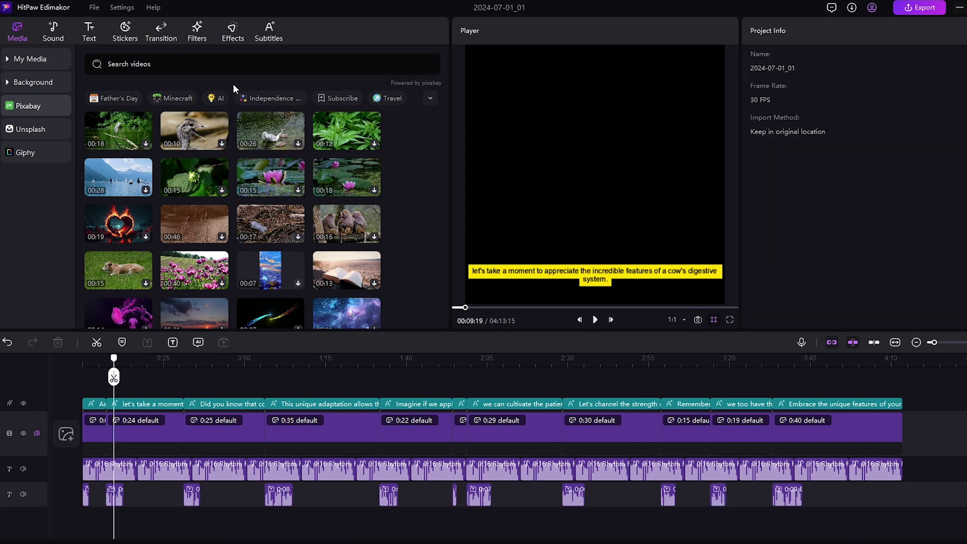
click(233, 64)
text(cow)
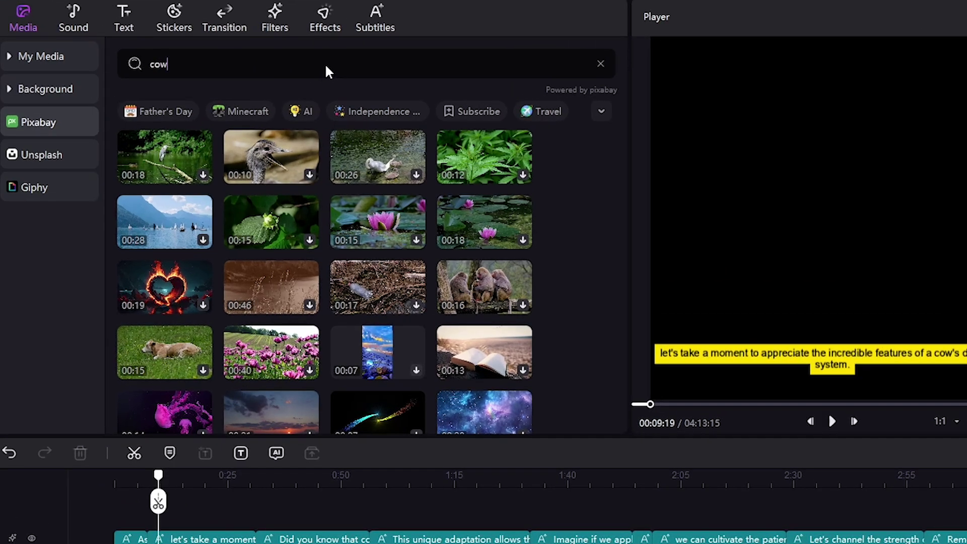
text('s)
text( diges)
text(tive system)
key(Return)
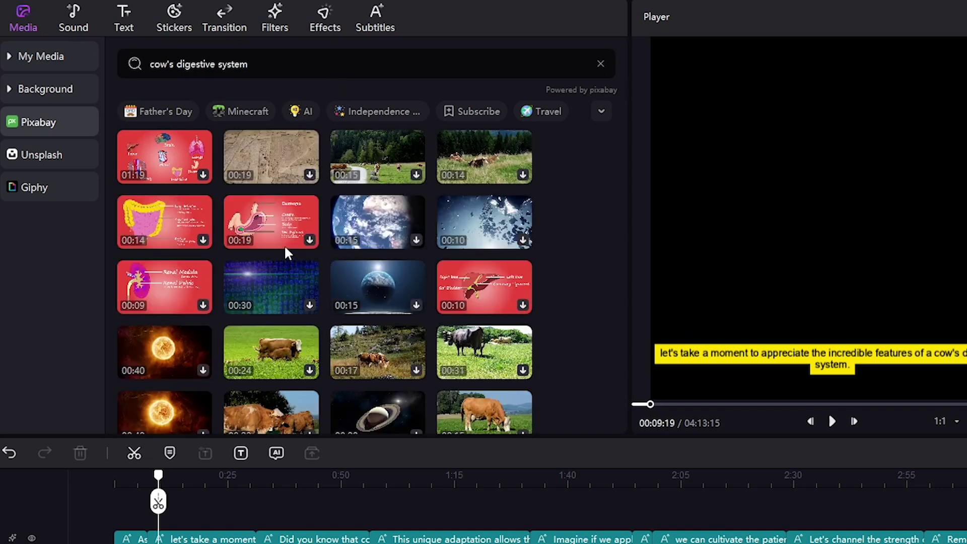
scroll(284, 250, down, 2)
scroll(297, 276, up, 2)
scroll(296, 276, down, 3)
scroll(298, 276, up, 3)
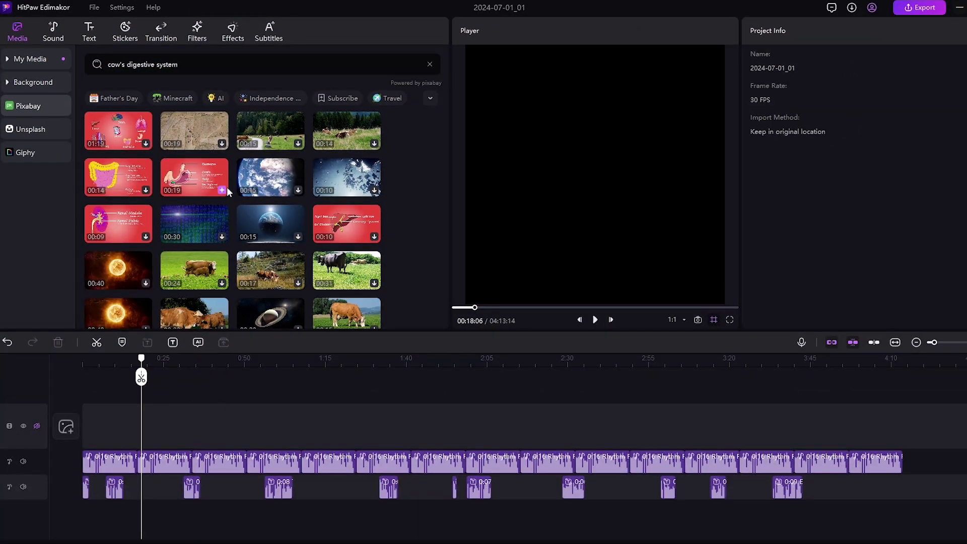
Place the stomach diagram clip at the timeline start and realign the first two voiceover clips
drag(193, 177, 107, 424)
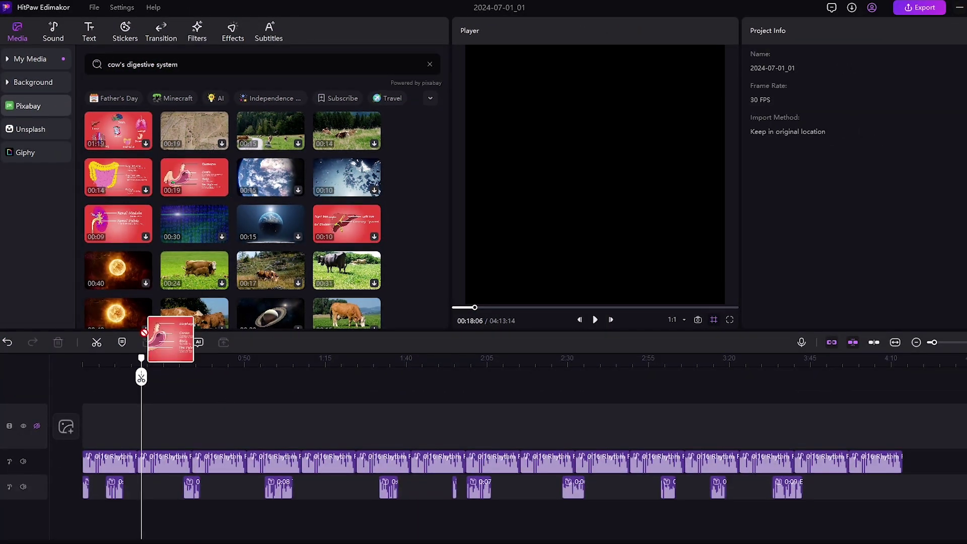
click(107, 420)
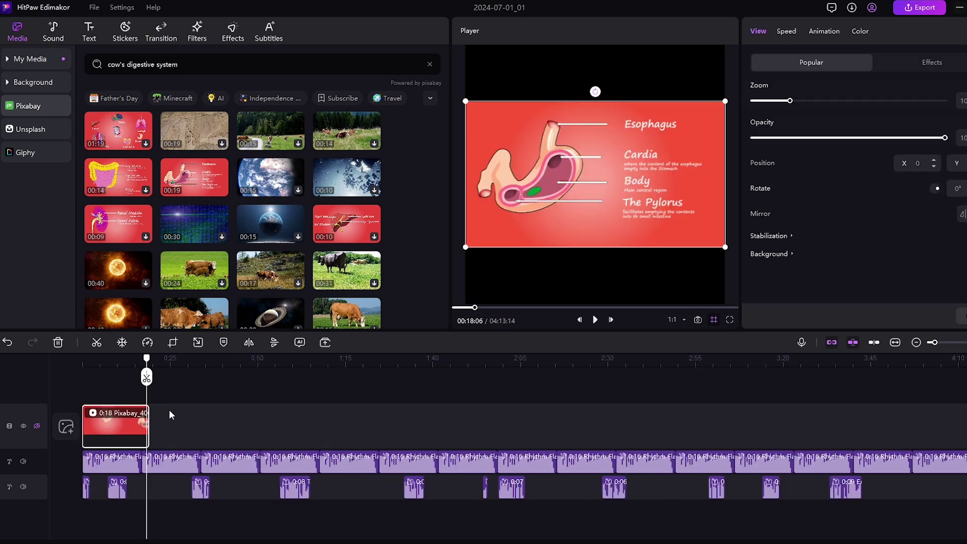
mouse_move(147, 374)
mouse_down()
mouse_move(89, 375)
mouse_move(142, 375)
mouse_up()
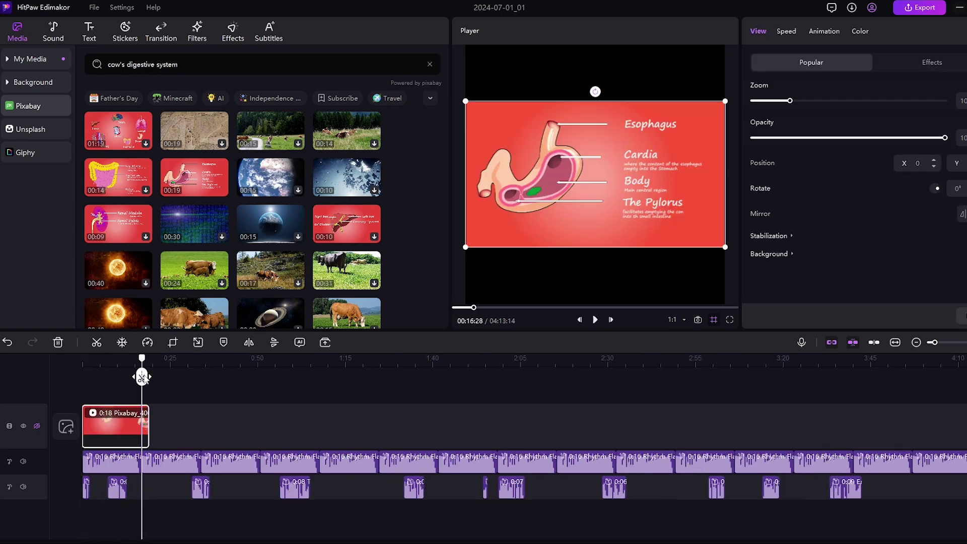
drag(117, 491, 106, 491)
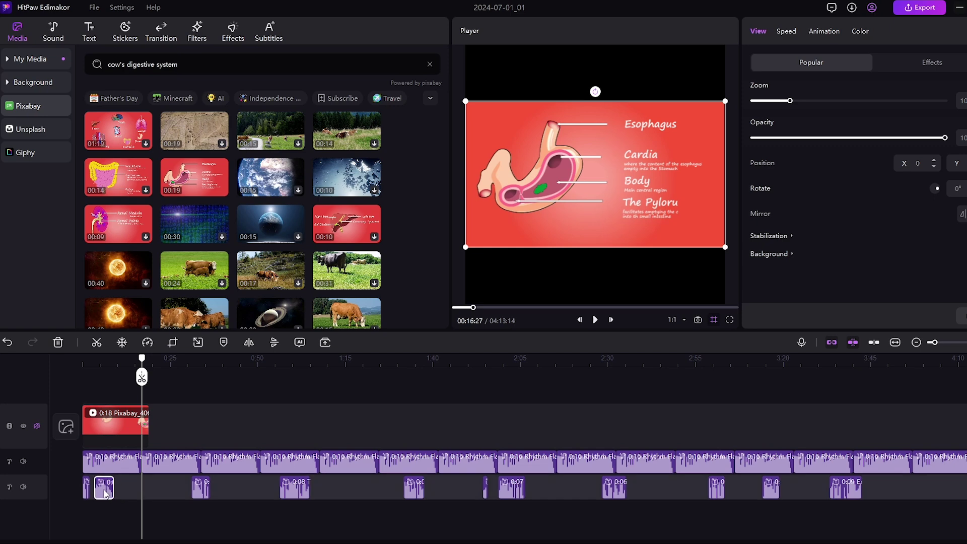
click(105, 491)
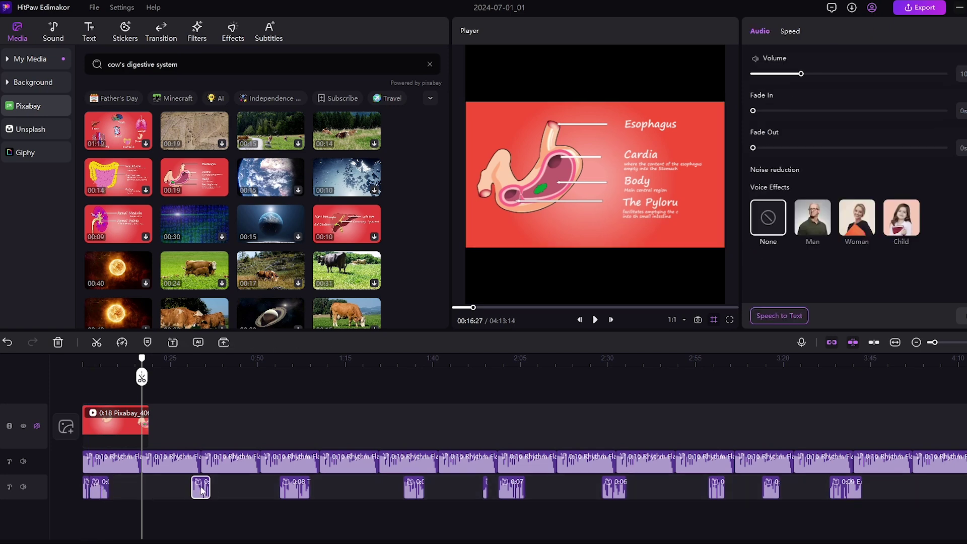
drag(202, 490, 124, 491)
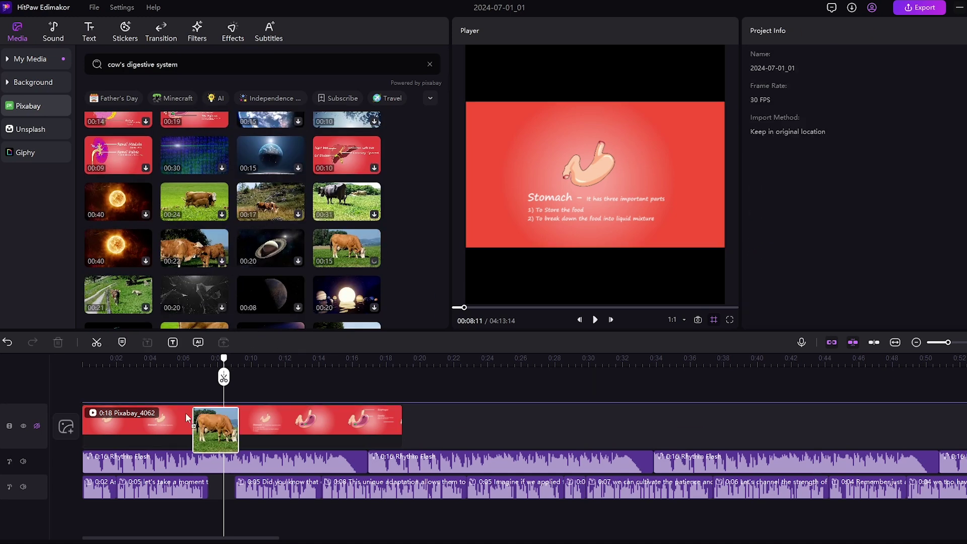
Shorten the stomach clip to five seconds, mute the music, and trim the kidney clip's end
drag(83, 378, 545, 371)
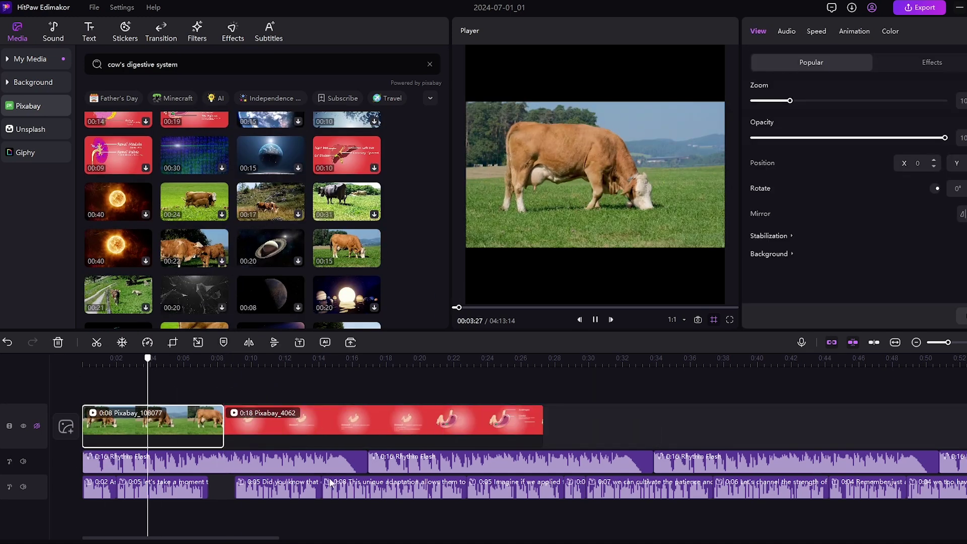
drag(543, 428, 321, 426)
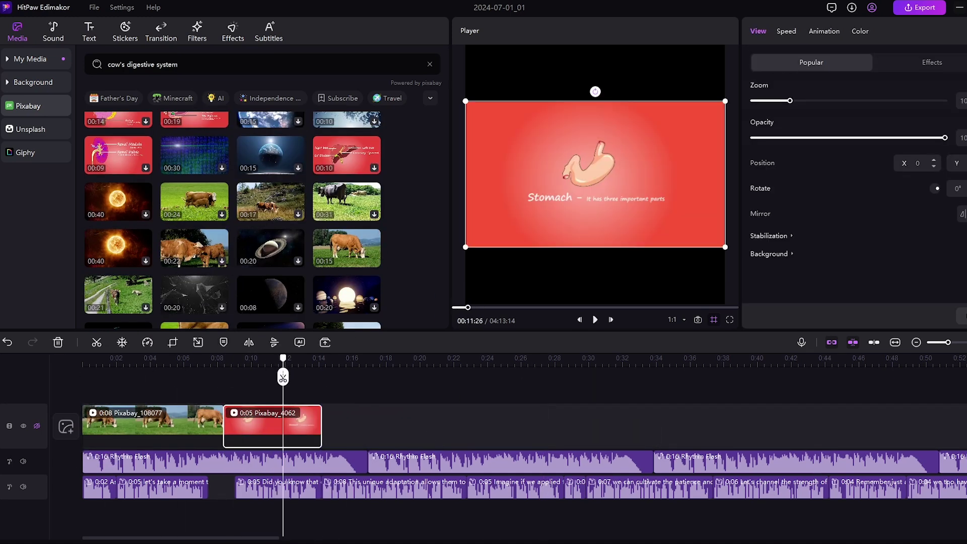
click(23, 461)
click(84, 362)
key(space)
click(221, 362)
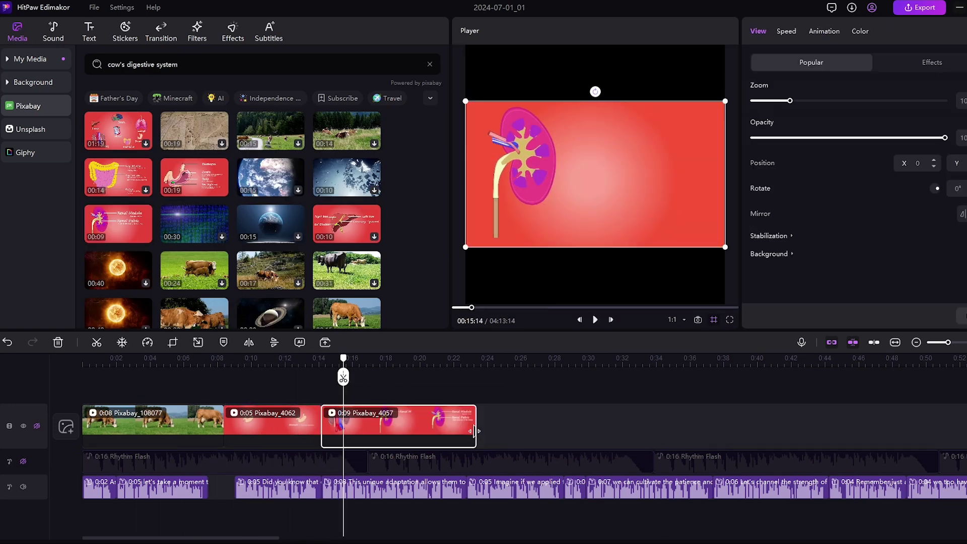
drag(475, 431, 467, 431)
drag(343, 378, 461, 377)
scroll(296, 269, down, 5)
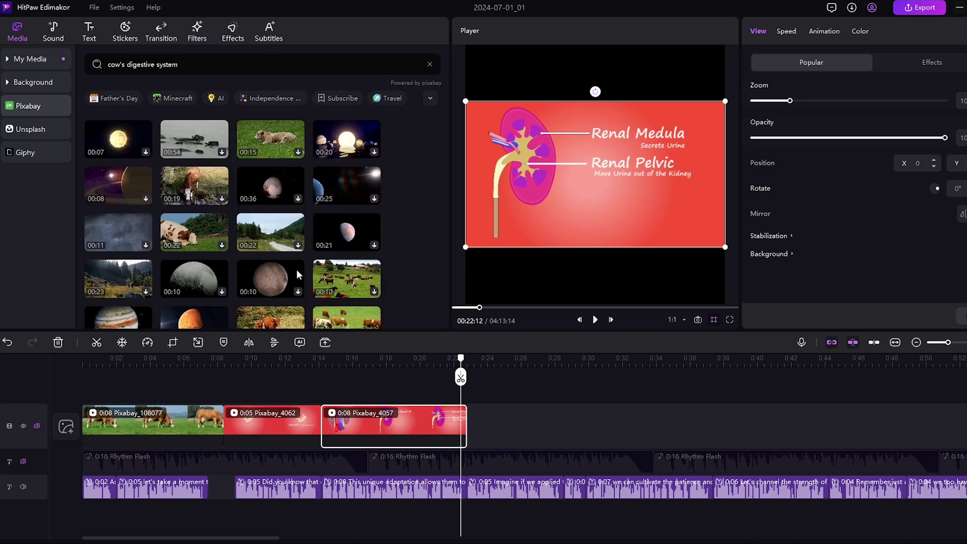
scroll(297, 269, down, 3)
scroll(219, 235, down, 5)
scroll(188, 265, down, 5)
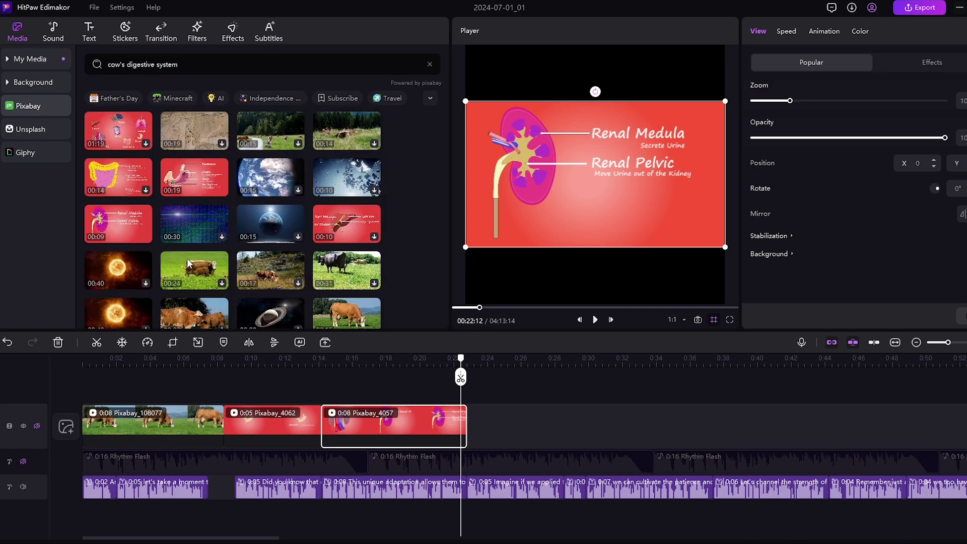
scroll(187, 265, down, 3)
scroll(226, 265, up, 3)
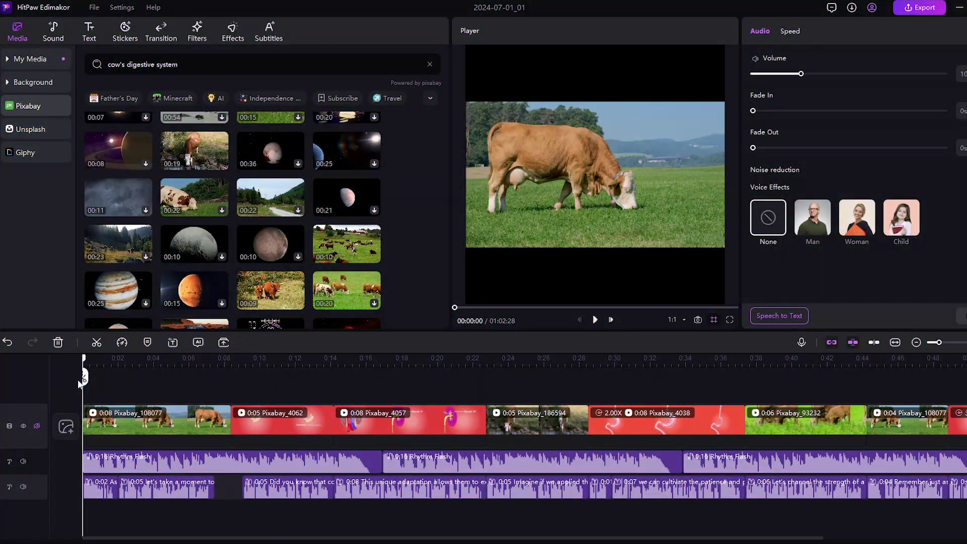
Search Unsplash for "cow's digestive system"
click(31, 129)
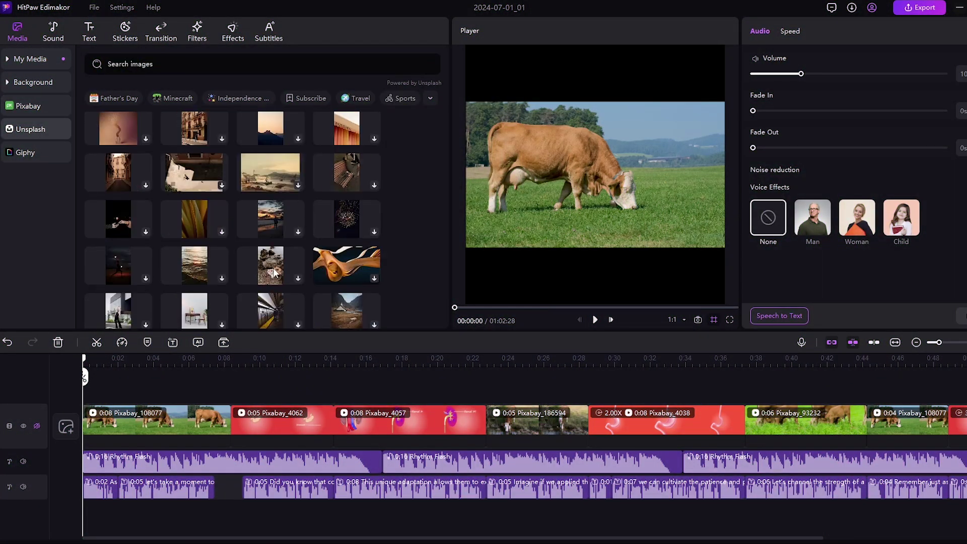
scroll(273, 267, down, 3)
scroll(272, 268, down, 3)
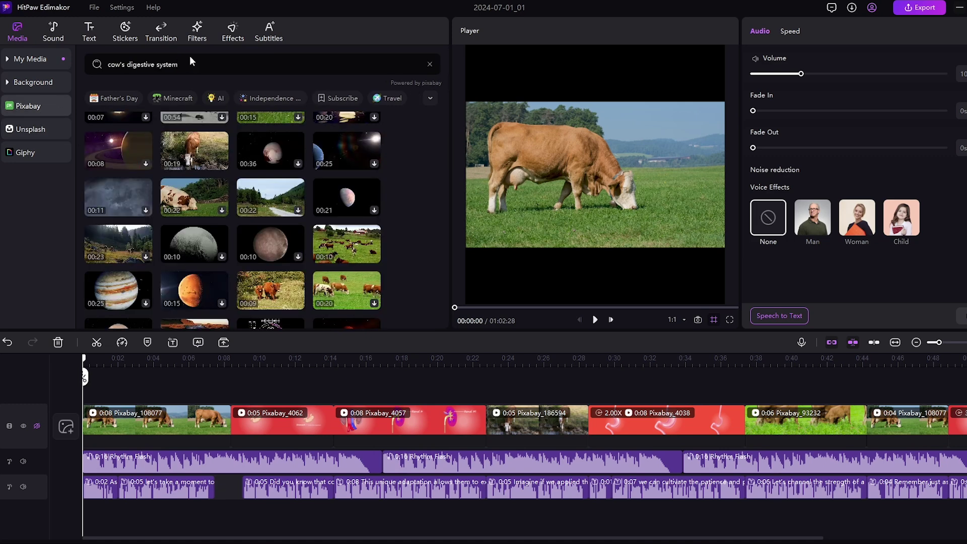
text(cow's digestive system)
key(Return)
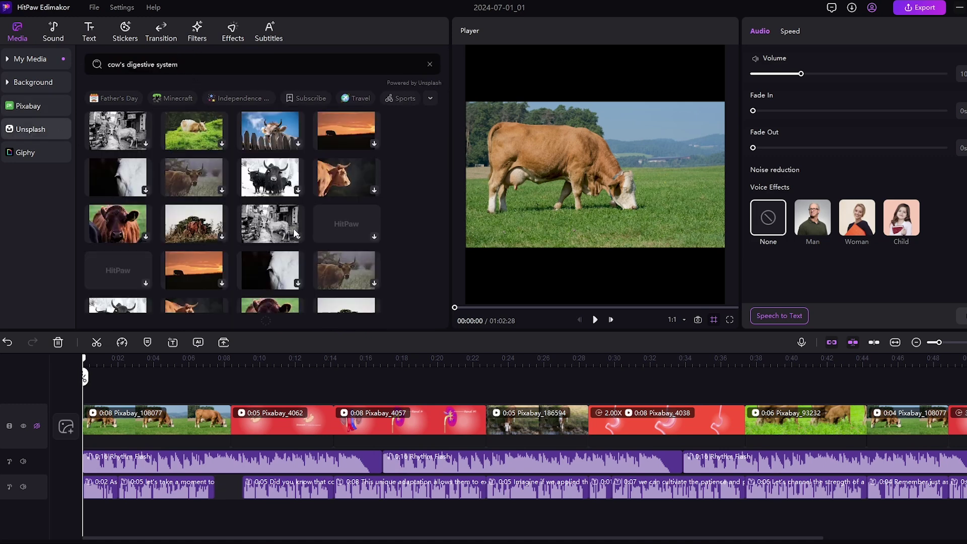
scroll(300, 267, down, 5)
scroll(260, 260, up, 5)
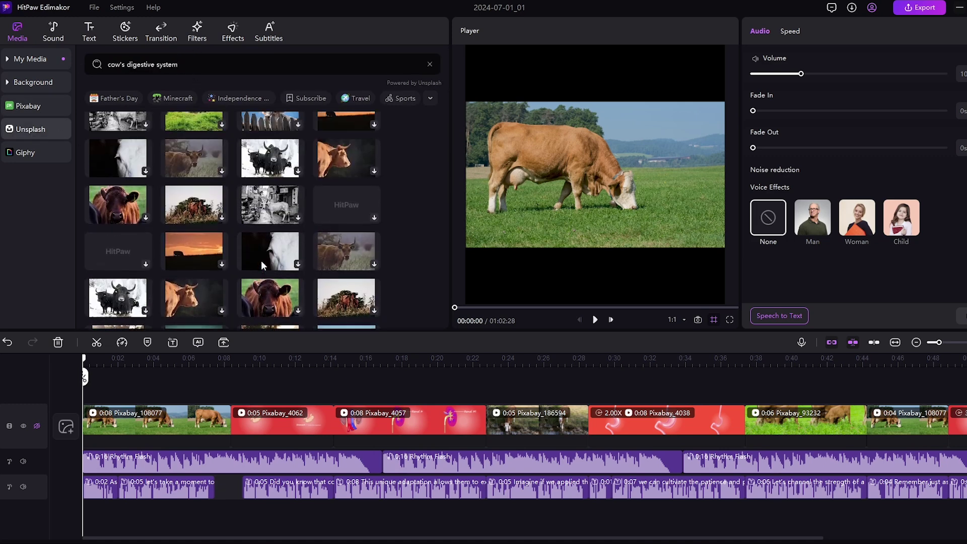
Search Giphy for the same term and place the yellow digestive GIF after the first cow clip
click(25, 152)
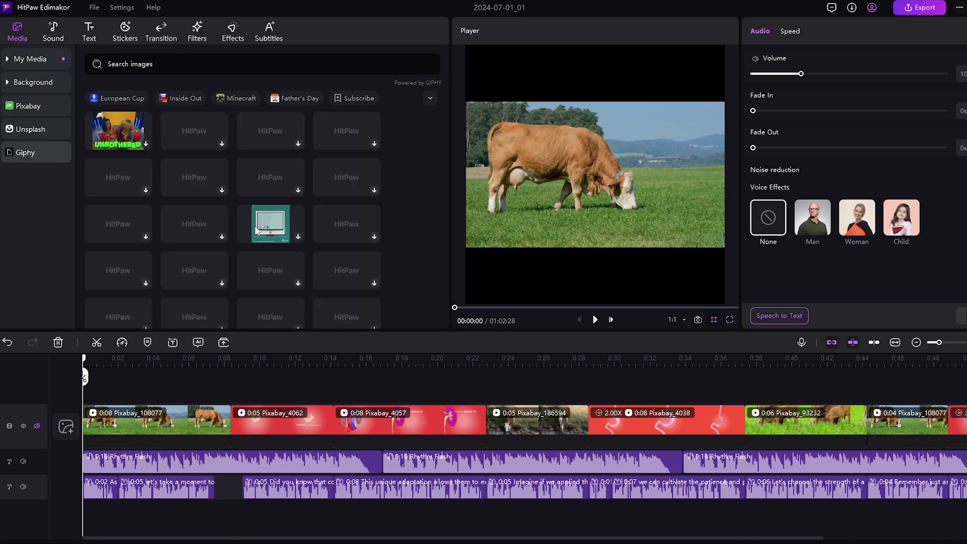
click(196, 65)
text(cow's digestive system)
key(Return)
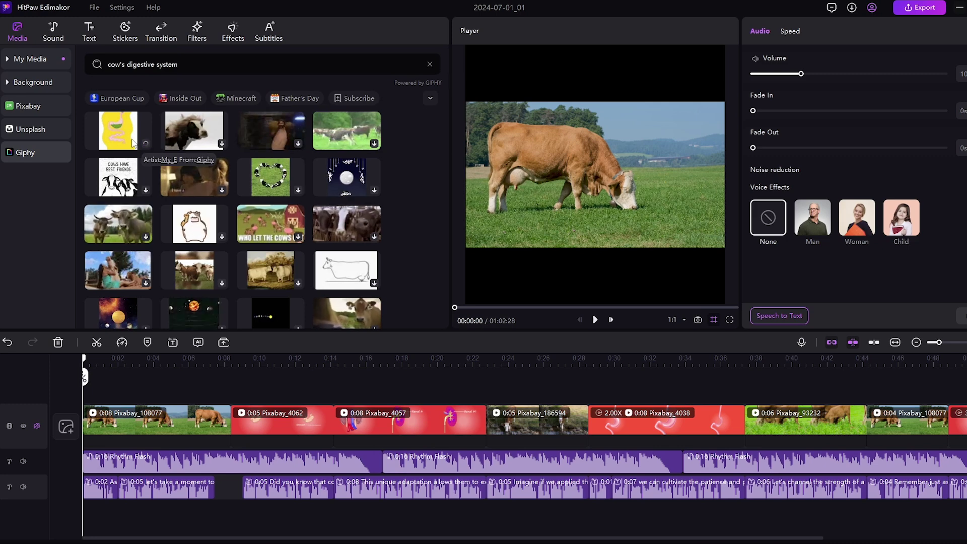
drag(119, 131, 86, 414)
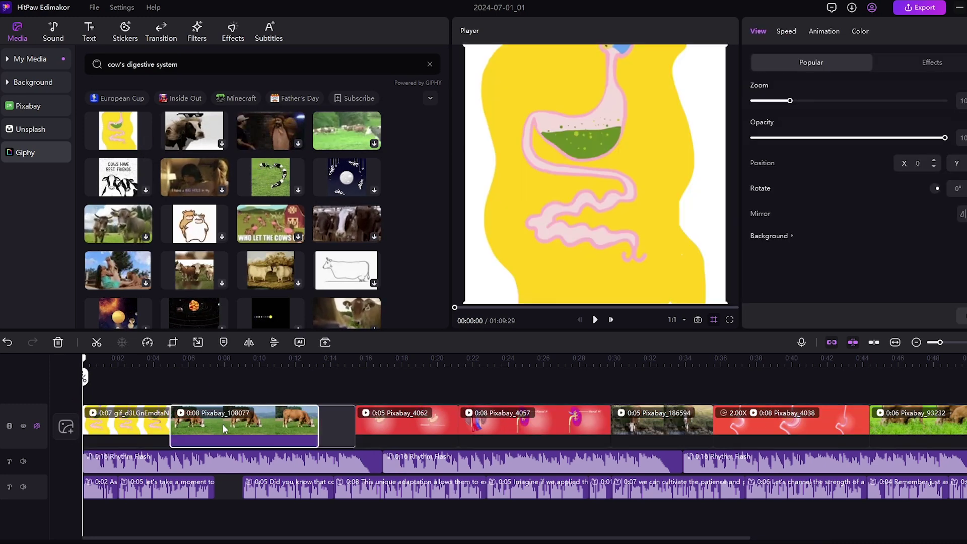
mouse_move(143, 425)
mouse_down()
mouse_move(331, 428)
mouse_move(291, 425)
mouse_up()
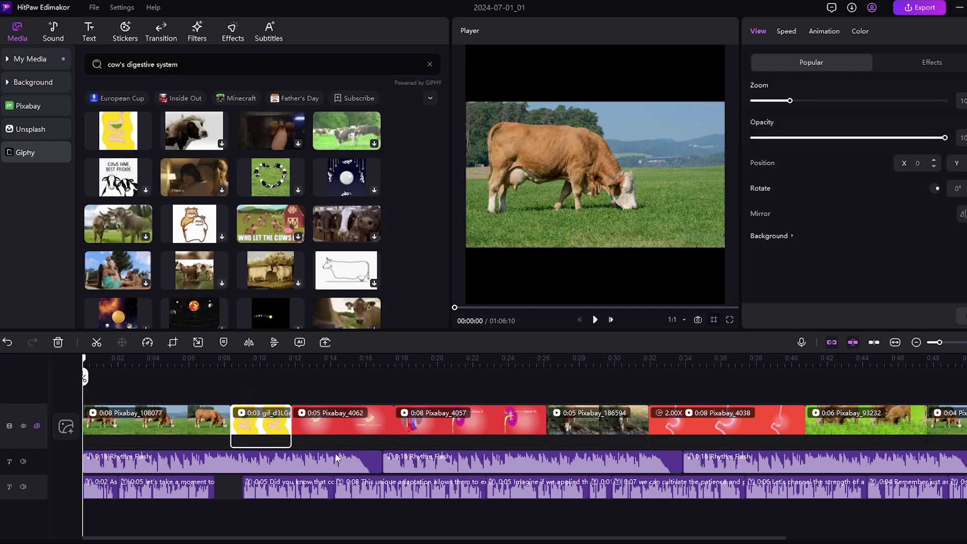
click(135, 361)
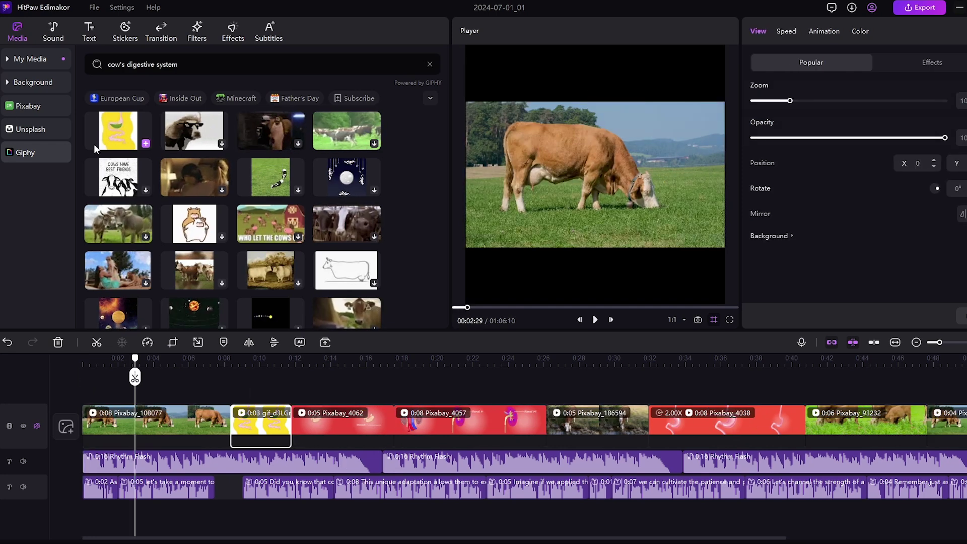
Browse the Music, Effects and Subtitle libraries
click(55, 32)
scroll(259, 217, down, 3)
scroll(259, 217, up, 3)
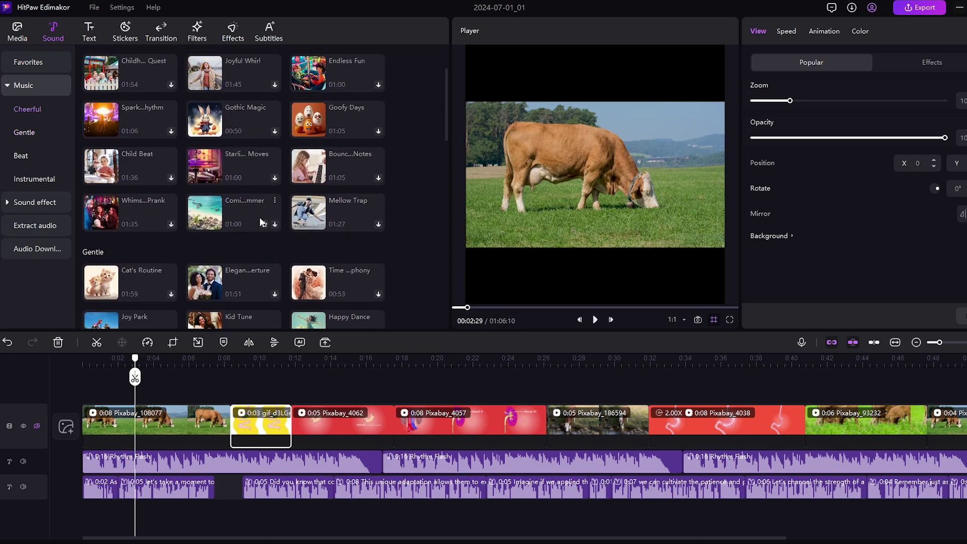
scroll(274, 216, down, 5)
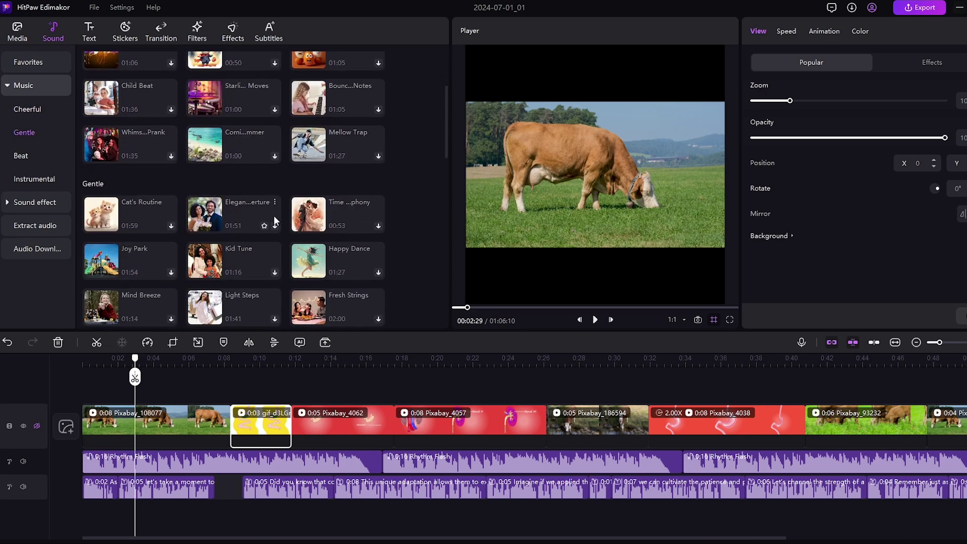
scroll(274, 215, down, 5)
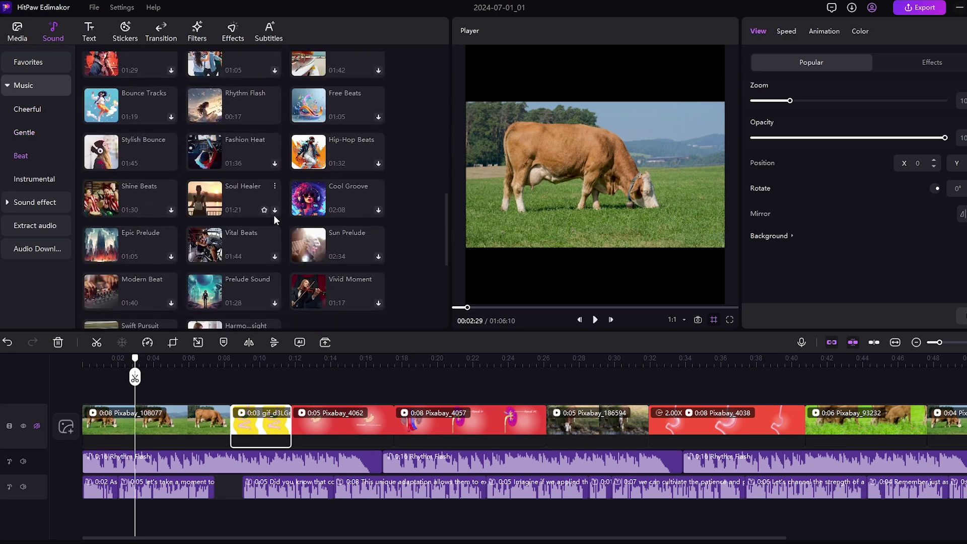
scroll(274, 215, up, 5)
scroll(273, 215, up, 5)
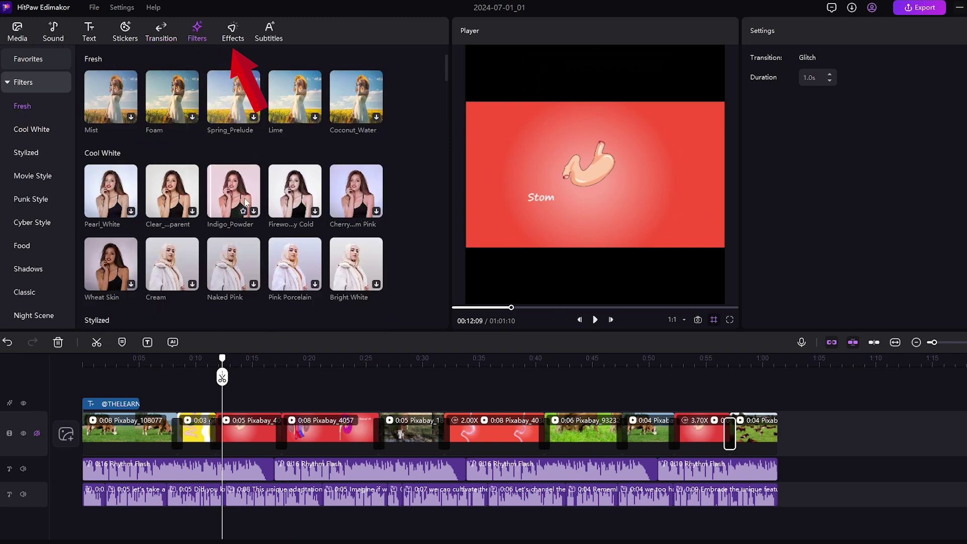
click(233, 38)
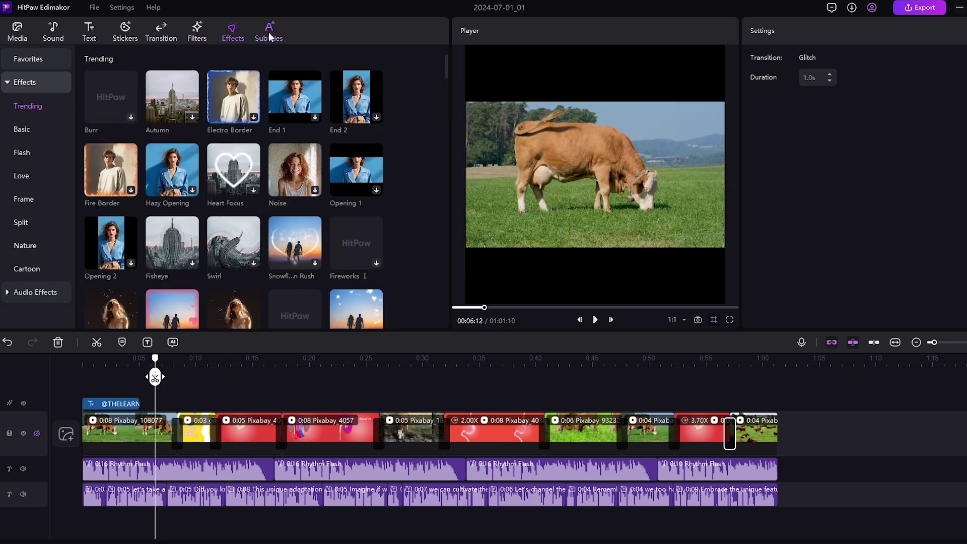
click(269, 34)
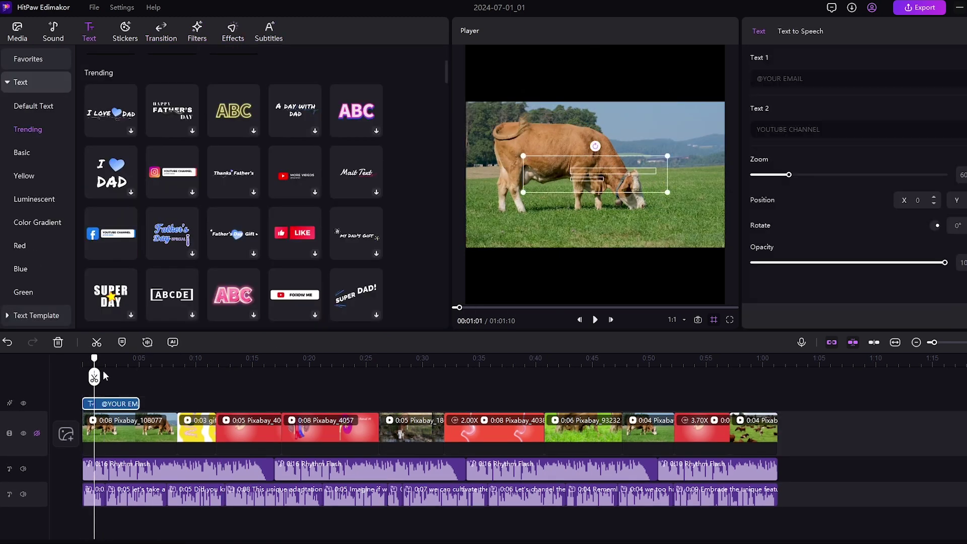
drag(614, 181, 613, 76)
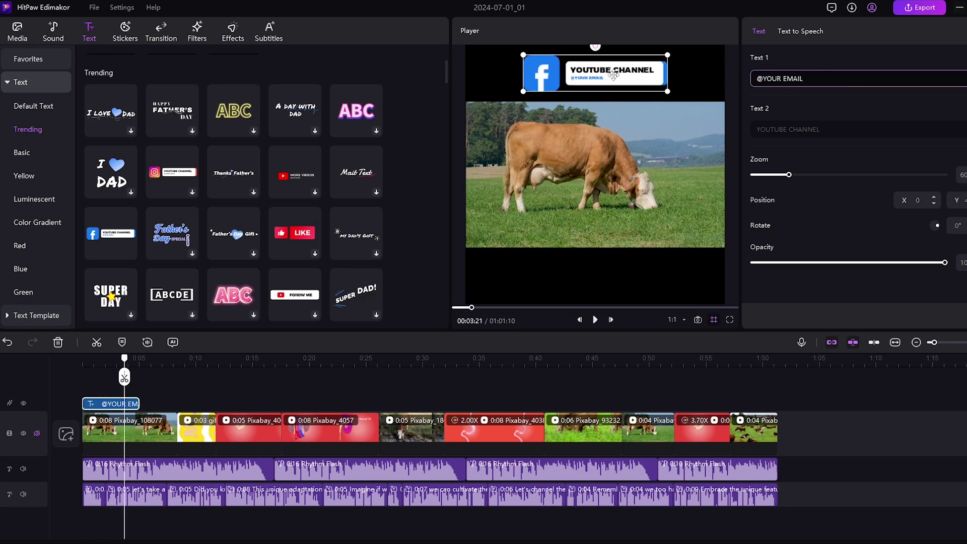
drag(806, 79, 763, 78)
text(THELEARNUP)
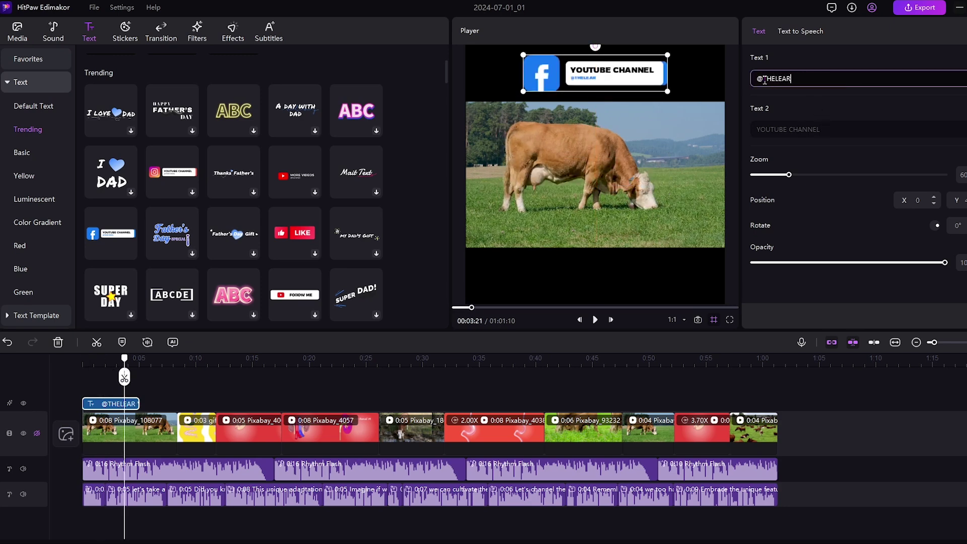
click(826, 129)
drag(826, 129, 806, 130)
key(ctrl+a)
text(FACEBOOK)
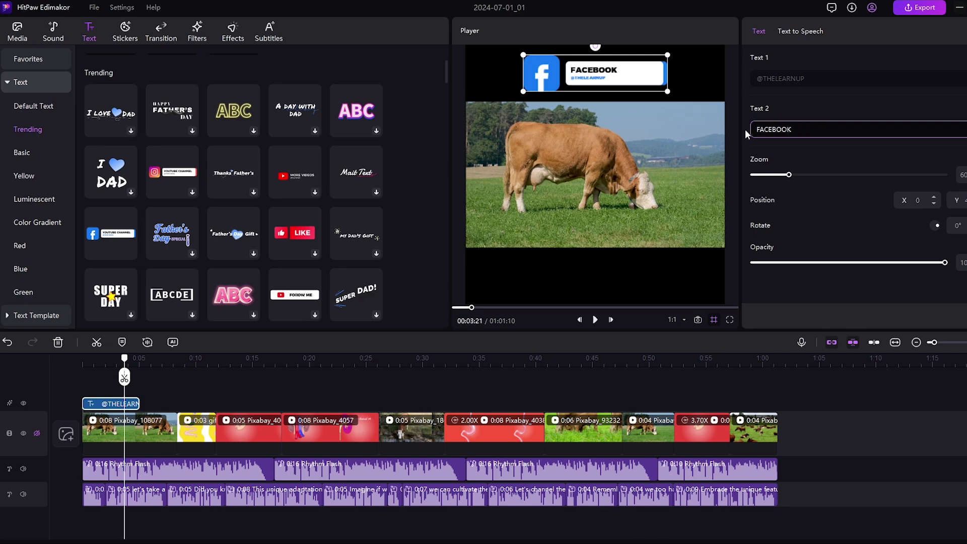
text( PAGE)
click(725, 131)
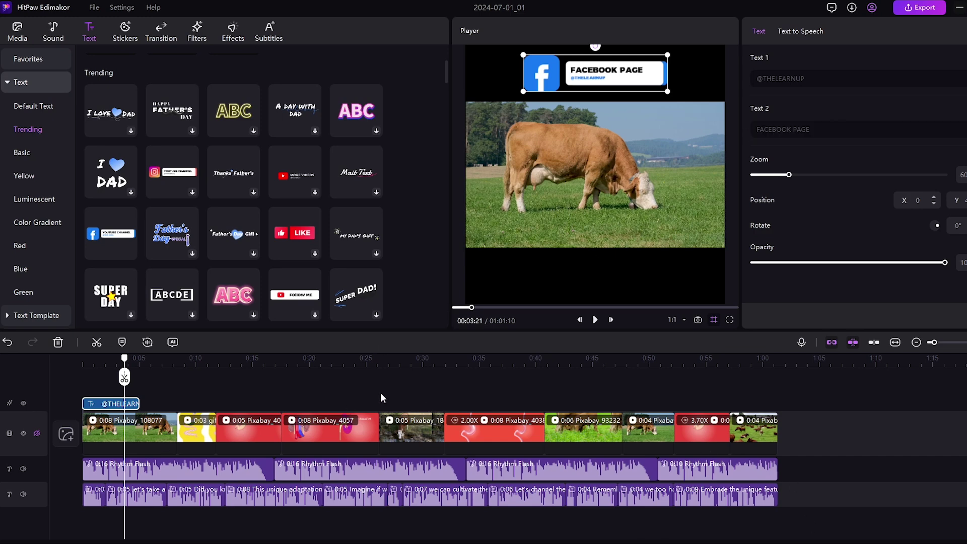
click(125, 32)
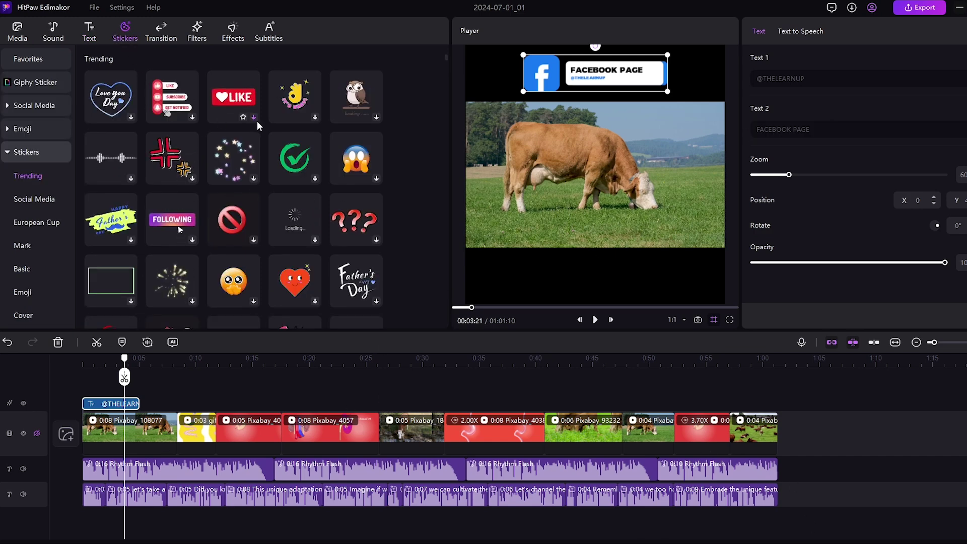
scroll(248, 239, down, 1)
scroll(247, 238, down, 2)
Place Page Curl 2 and Blurry Roll transitions at the stock clip joins
click(161, 31)
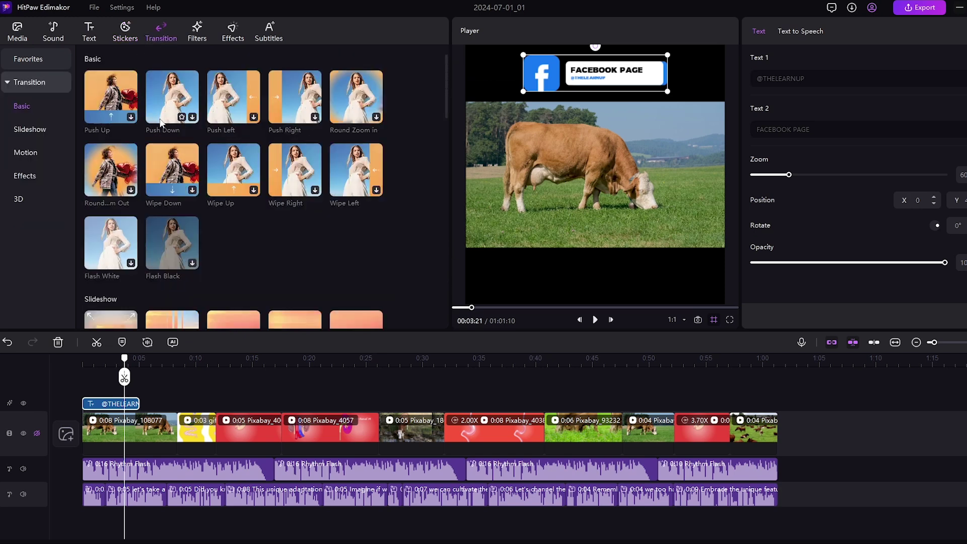
scroll(242, 225, down, 3)
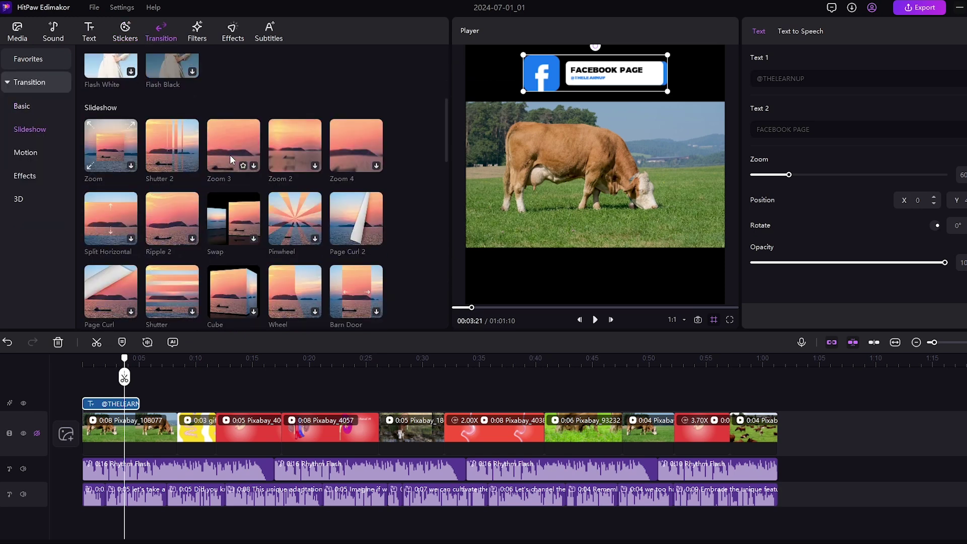
drag(233, 147, 172, 433)
click(356, 143)
click(356, 219)
scroll(414, 235, down, 5)
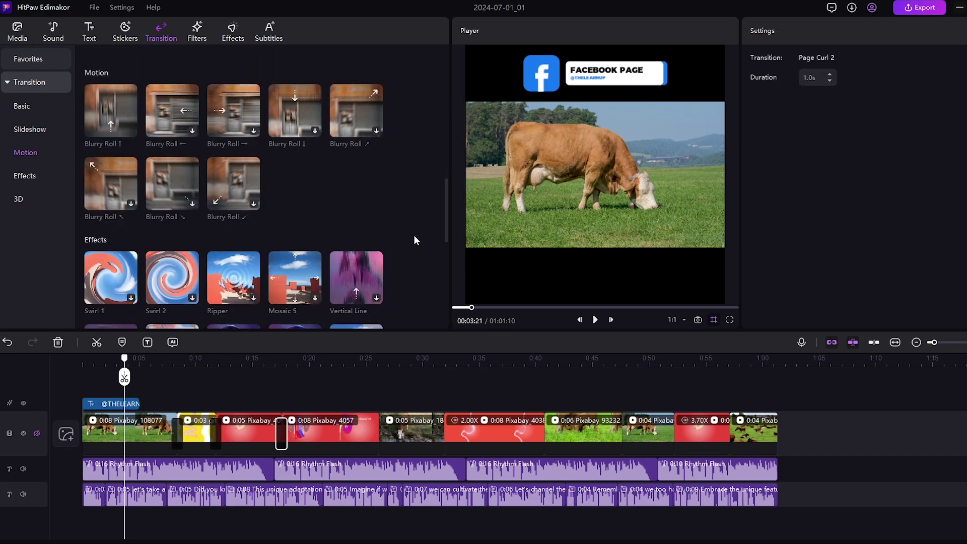
scroll(262, 190, up, 5)
scroll(226, 187, down, 5)
double_click(110, 155)
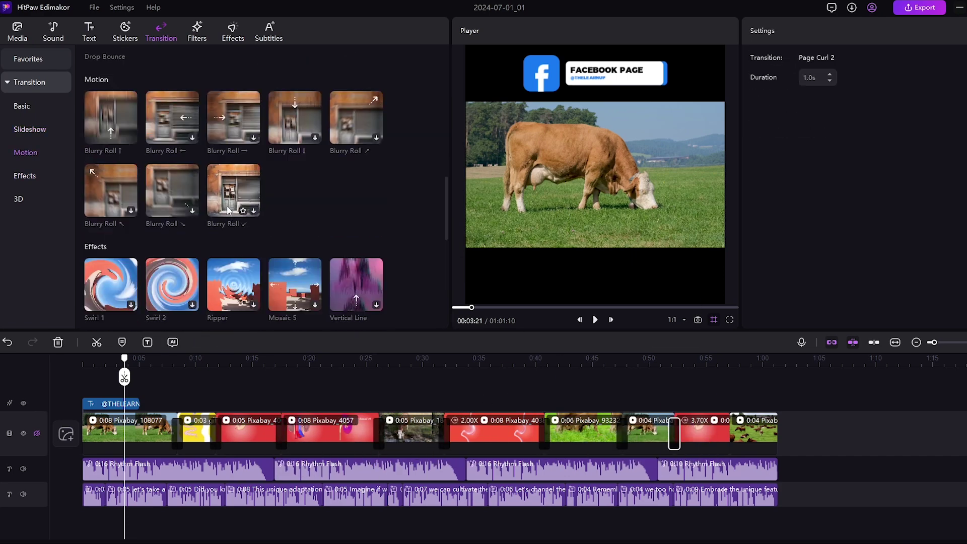
Lower the second music clip to 15% volume with 0.7-second fade-in and fade-out
drag(235, 377, 303, 378)
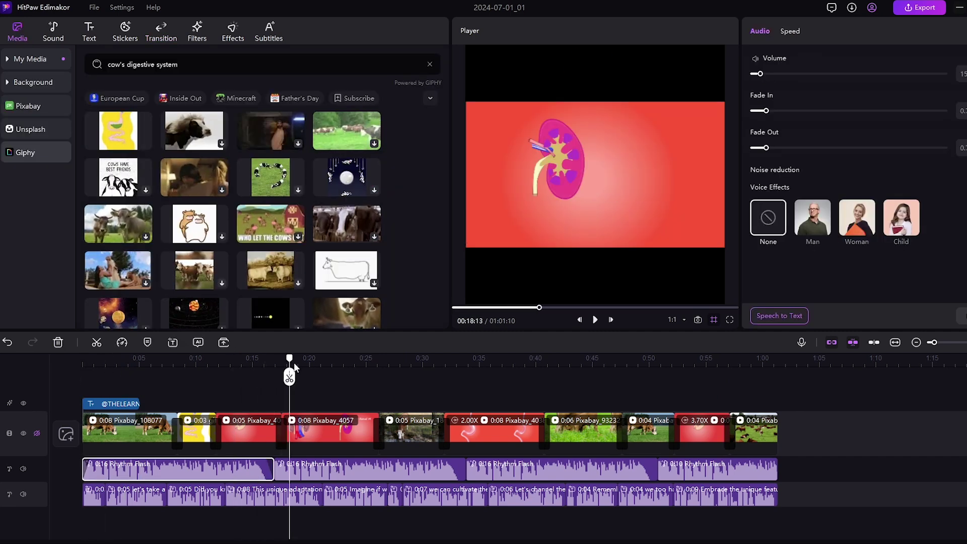
click(335, 474)
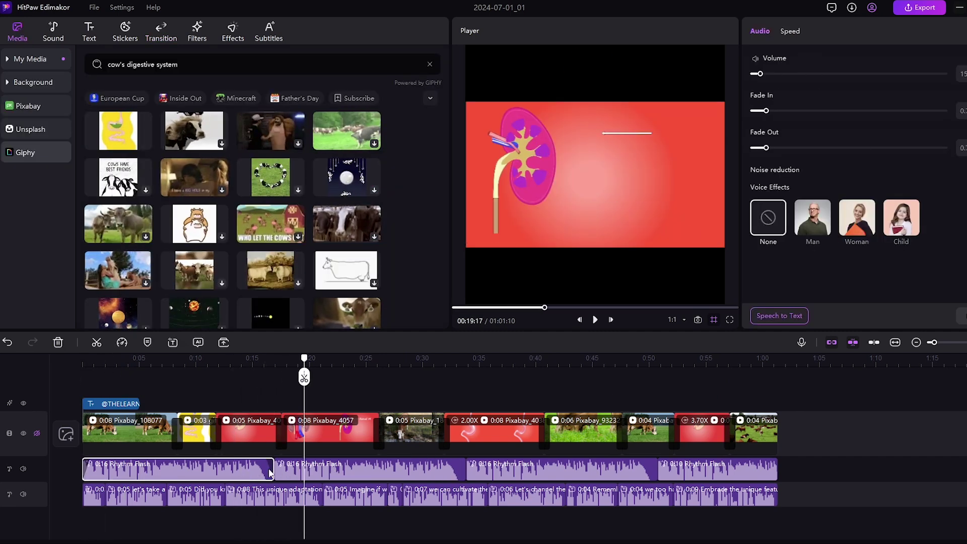
drag(801, 74, 757, 73)
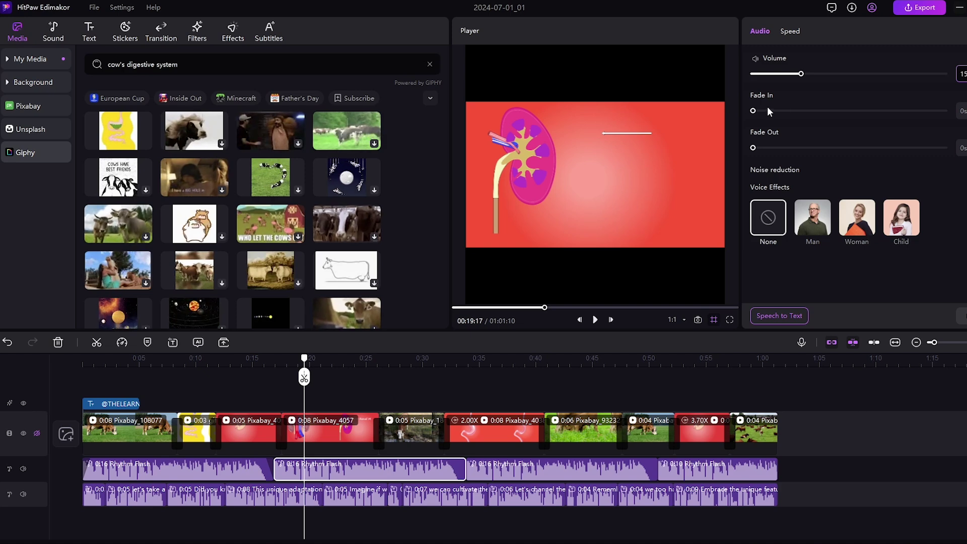
drag(752, 111, 763, 110)
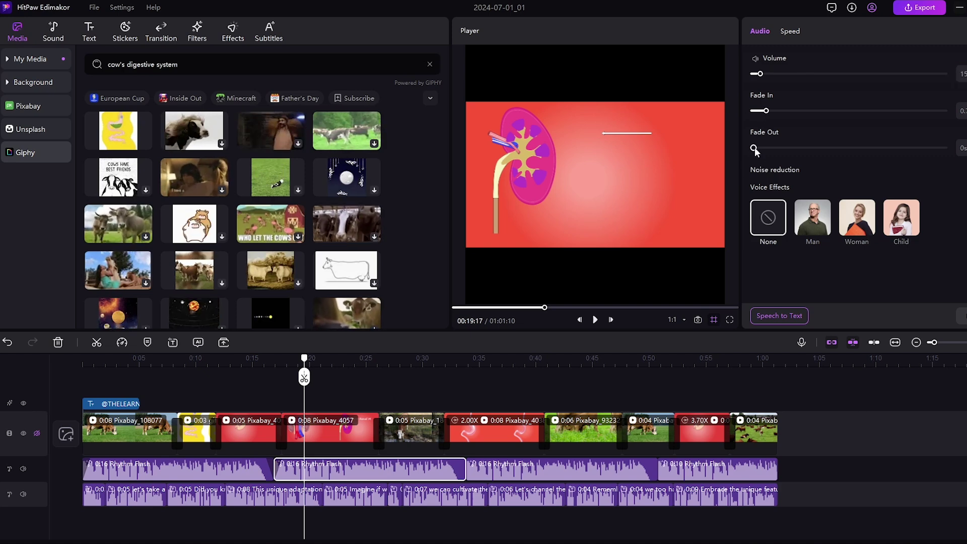
drag(753, 147, 764, 147)
Add short fade-ins and fade-outs to the third and fourth music clips
click(560, 469)
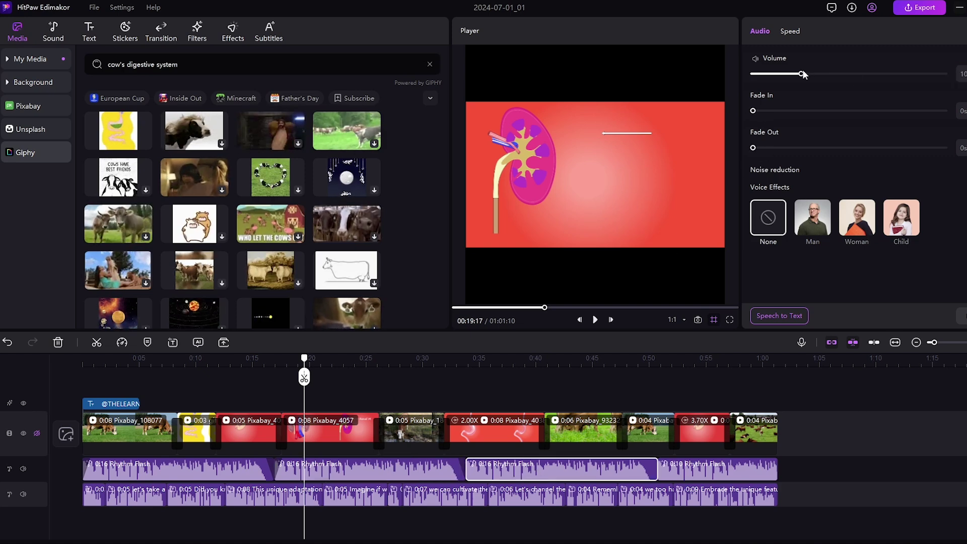
drag(752, 110, 765, 110)
drag(752, 147, 764, 147)
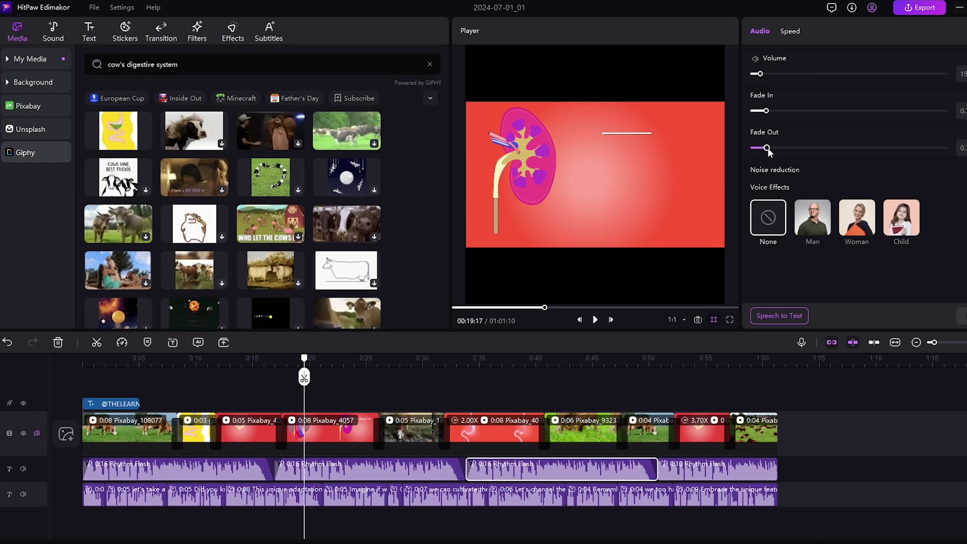
drag(752, 111, 770, 111)
drag(752, 147, 764, 147)
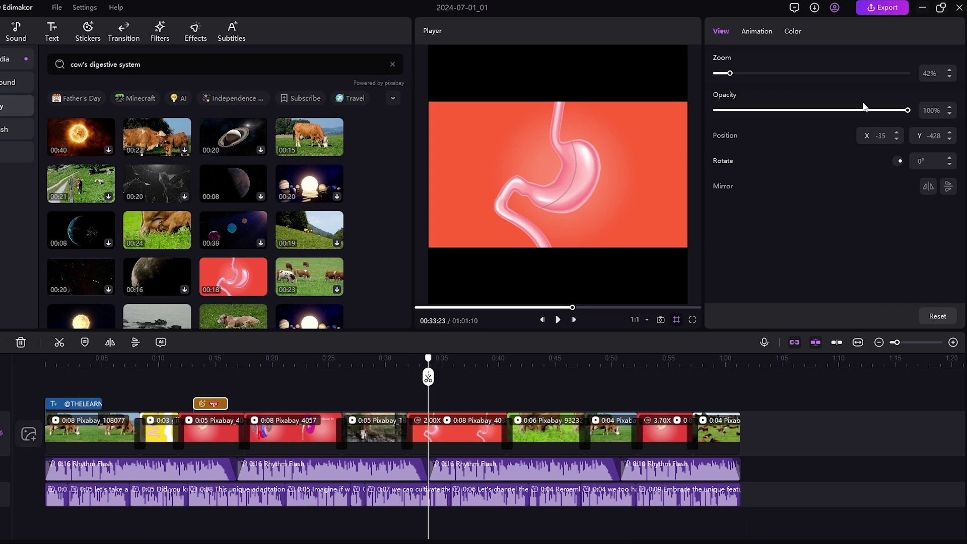
Confirm export settings: MP4, 1080P, H264, Recommended bit rate, 30 fps
click(885, 12)
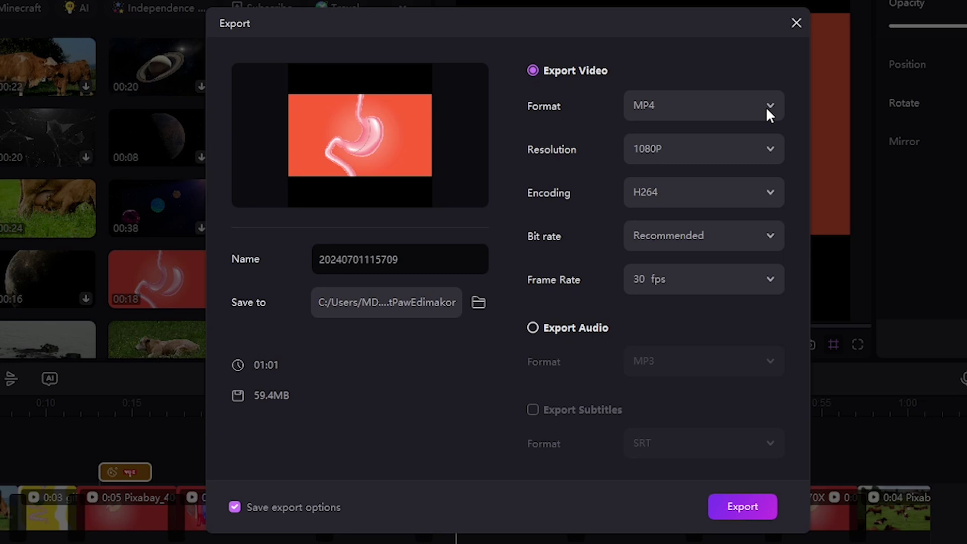
click(766, 107)
scroll(674, 245, down, 2)
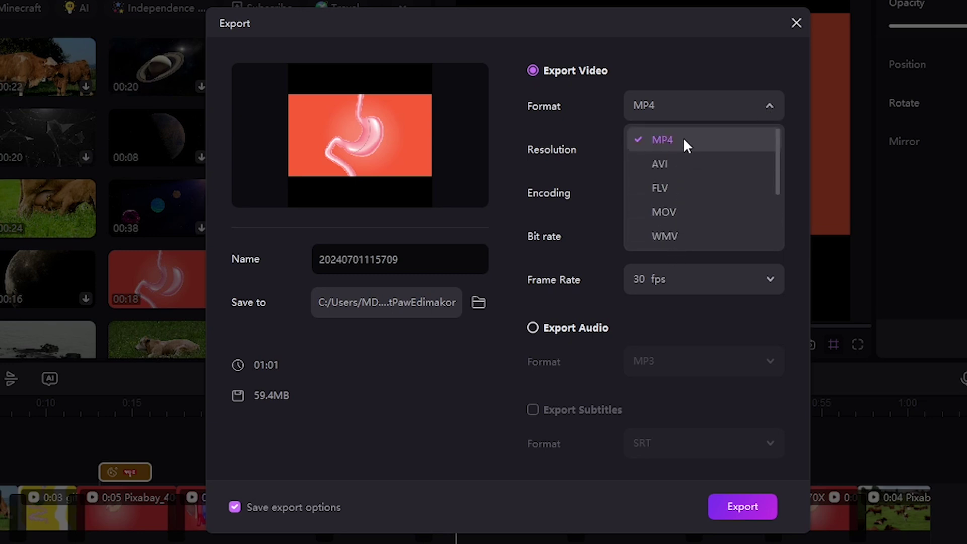
click(686, 143)
click(769, 150)
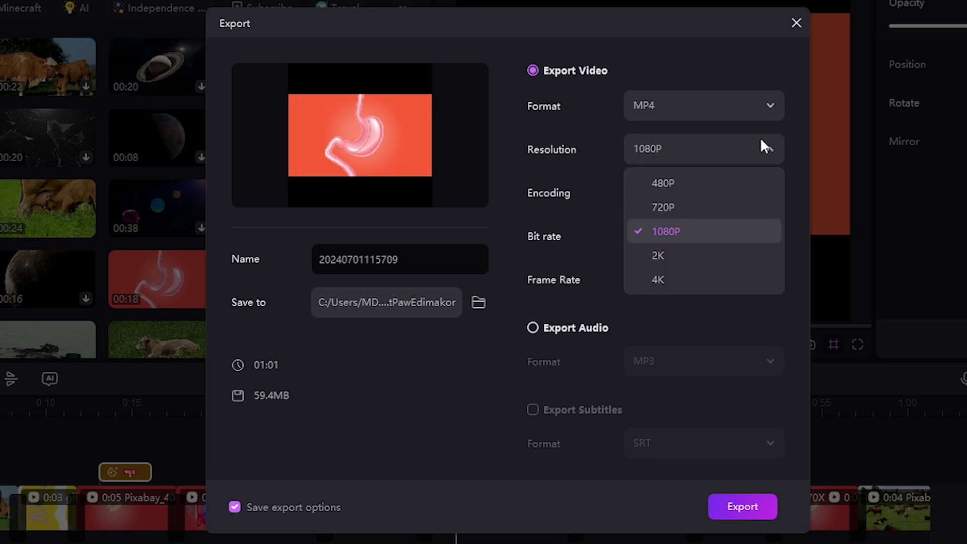
click(778, 168)
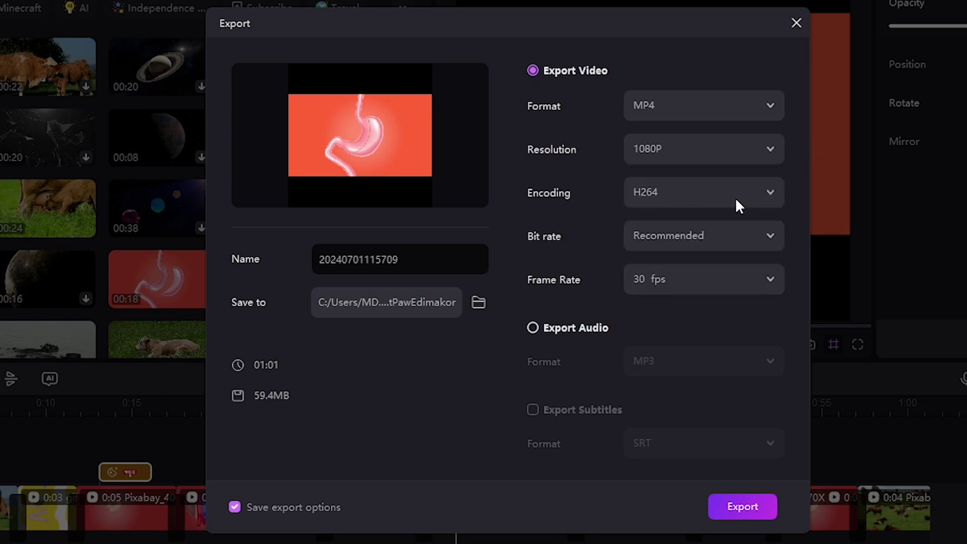
click(775, 196)
click(751, 224)
click(771, 236)
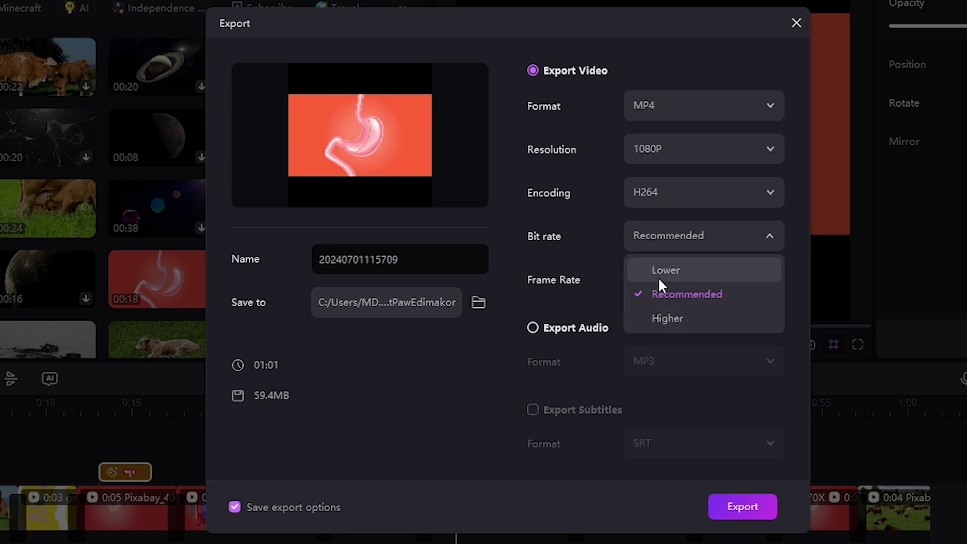
click(682, 297)
click(770, 281)
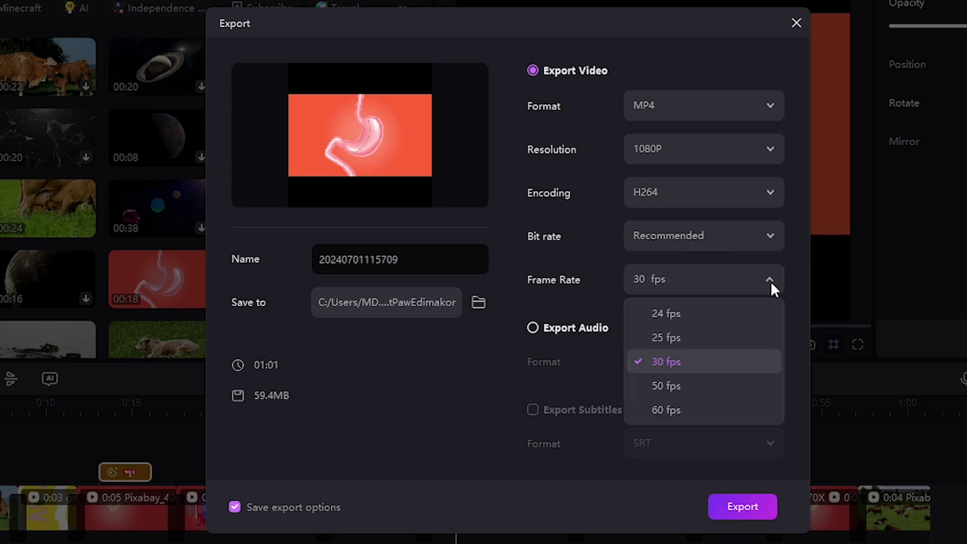
click(698, 362)
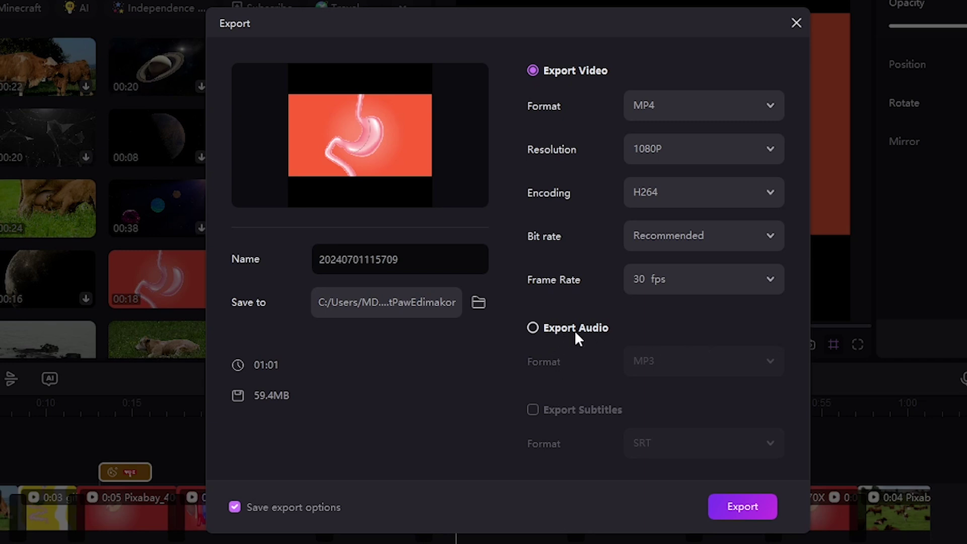
Keep full video export, save to Desktop\New folder, and start exporting
click(532, 327)
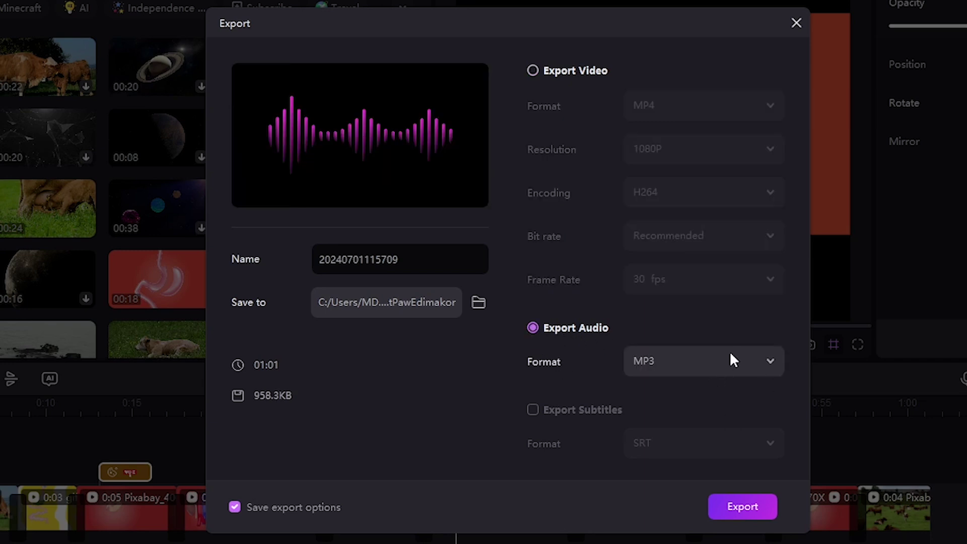
click(533, 70)
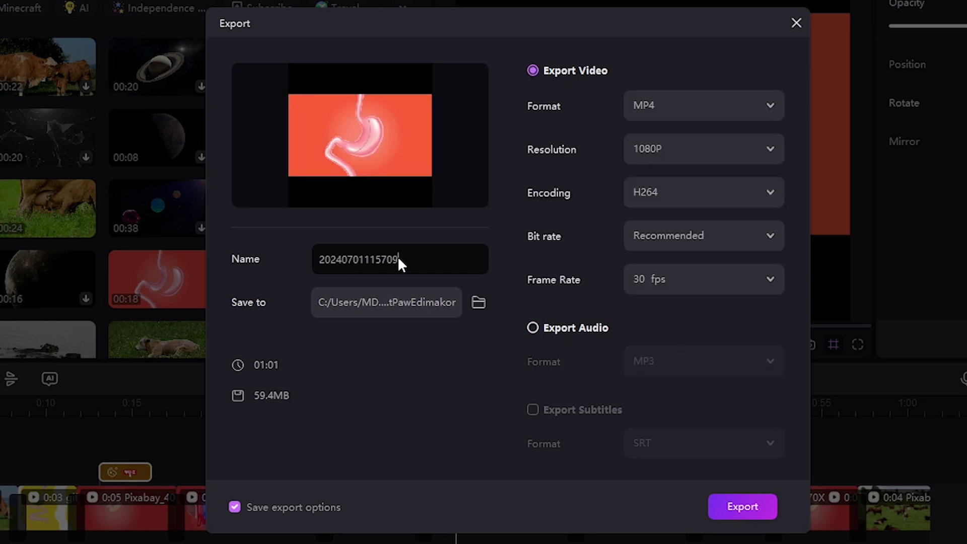
text(Cow's digestive system)
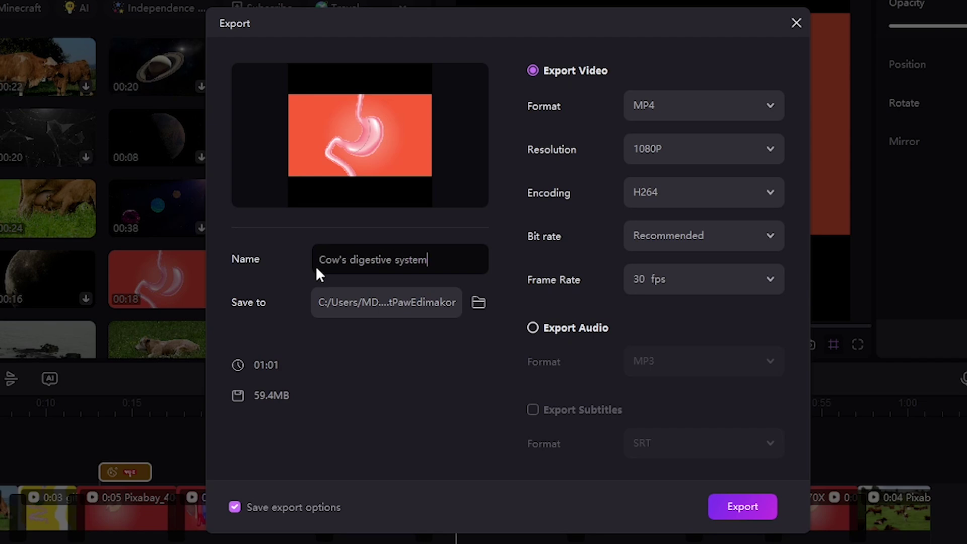
click(479, 303)
click(276, 218)
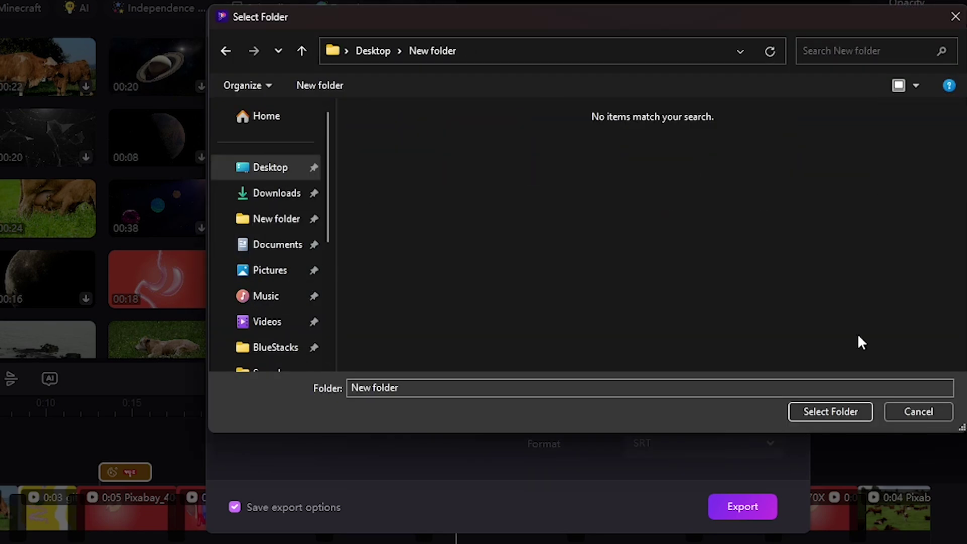
click(831, 412)
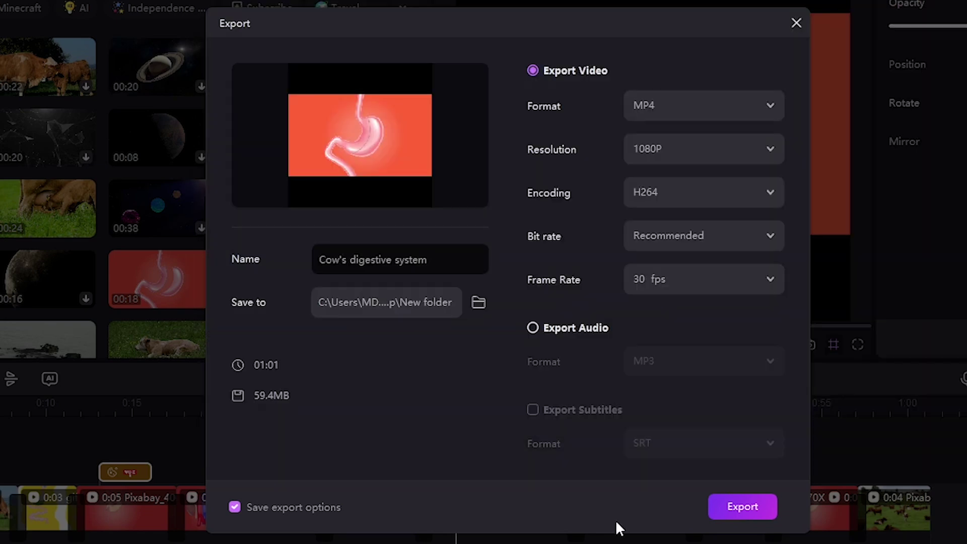
click(742, 507)
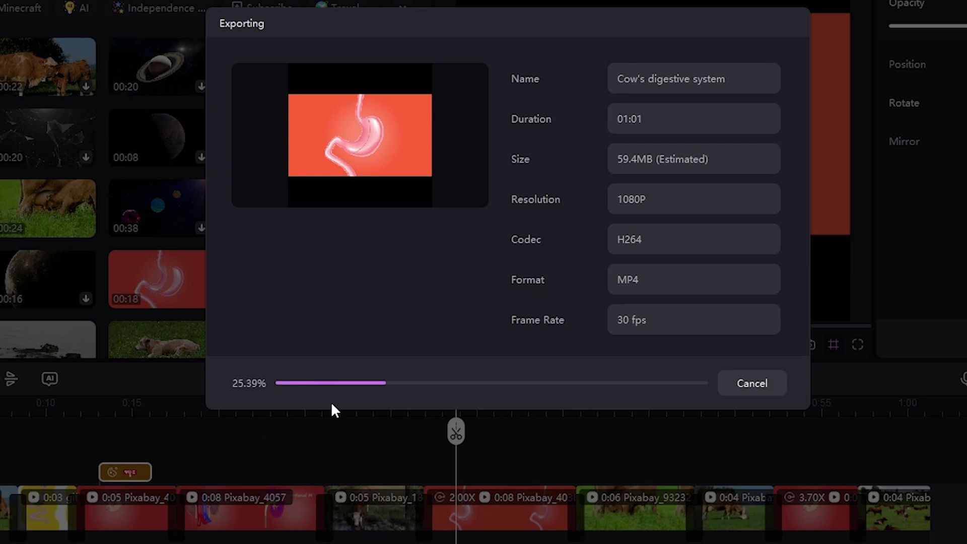